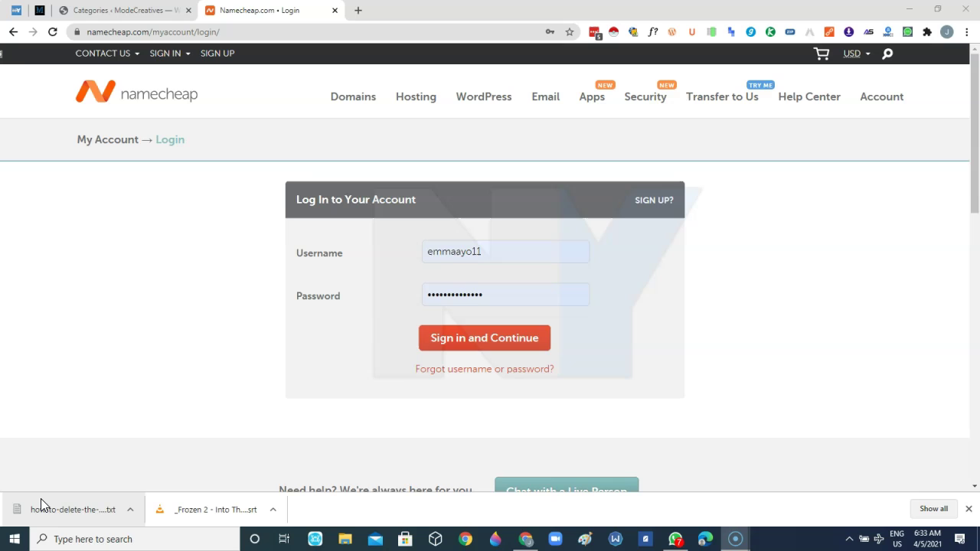
# Sign in to Namecheap with the filled-in username and password.
pyautogui.click(78, 476)
pyautogui.click(99, 461)
pyautogui.click(112, 452)
pyautogui.click(449, 345)
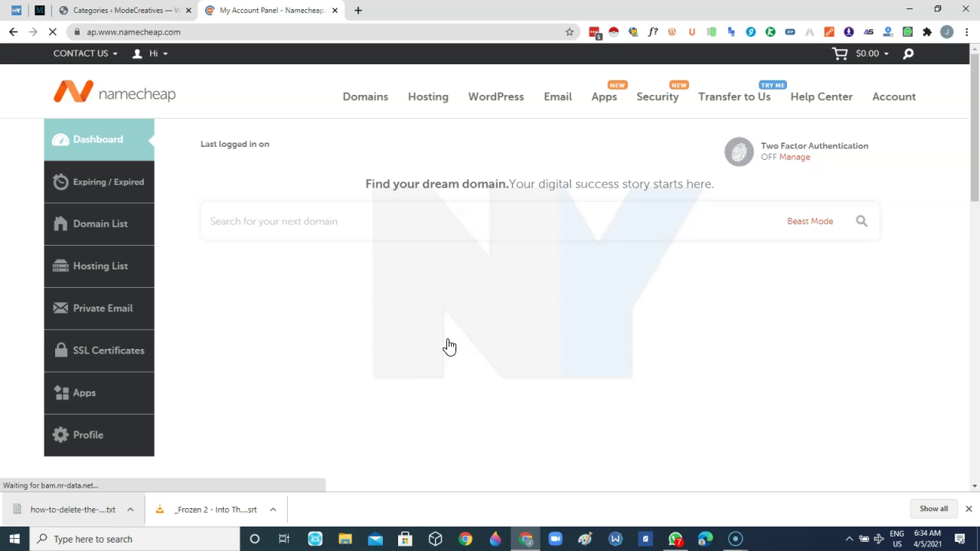
# Go to cPanel for the smsserver.co subscription from the Hosting List.
pyautogui.click(427, 341)
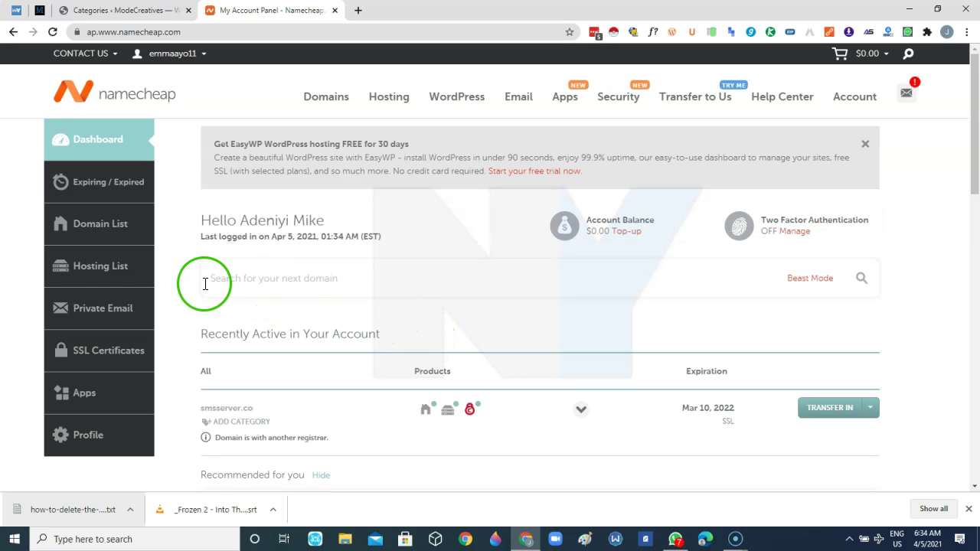
pyautogui.click(99, 272)
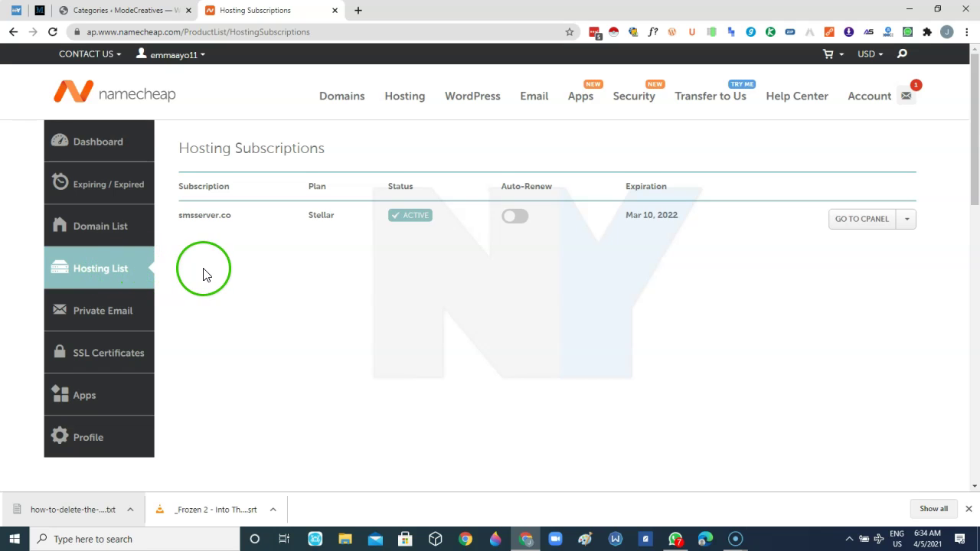
pyautogui.click(871, 228)
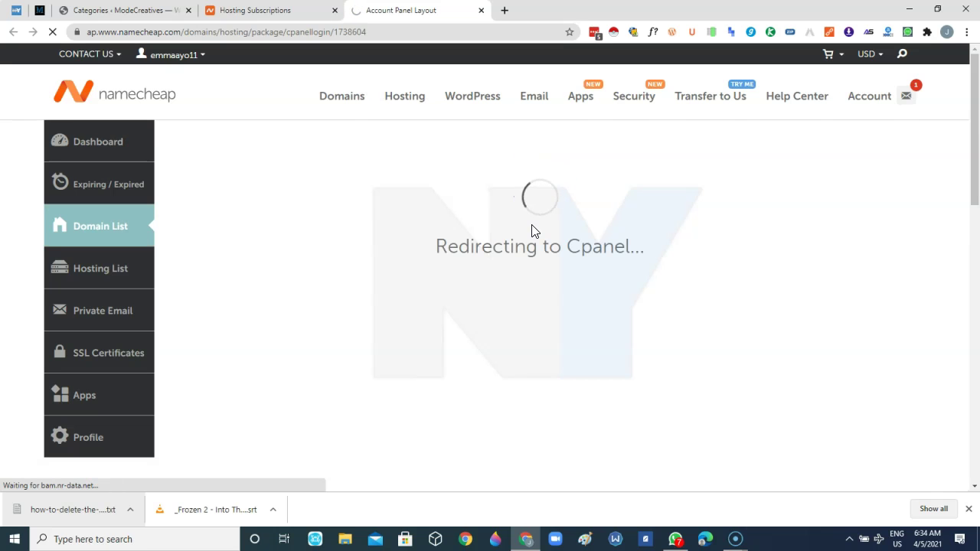
# Let cPanel load and scroll through its tools to find the Softaculous Apps Installer.
pyautogui.click(521, 235)
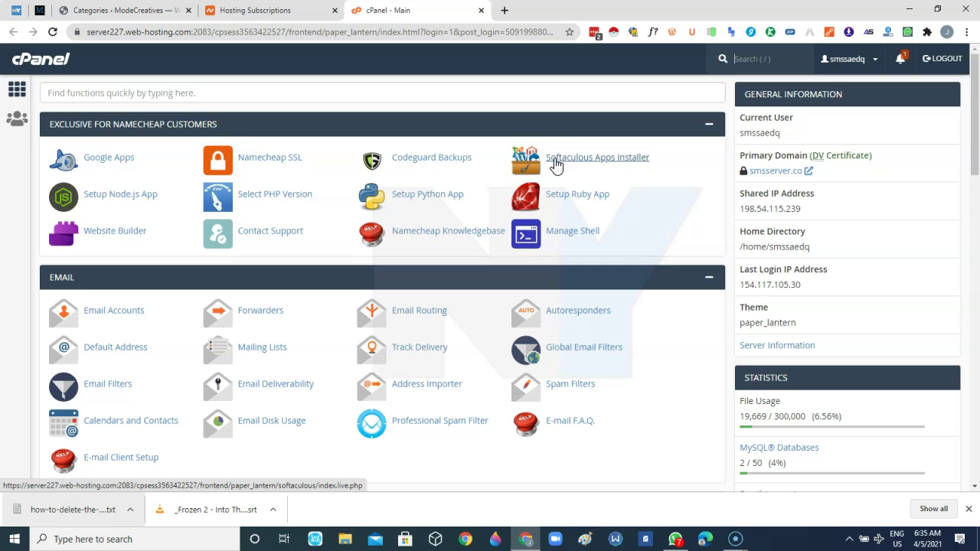
pyautogui.click(484, 205)
pyautogui.scroll(-1, 485, 208)
pyautogui.scroll(1, 487, 210)
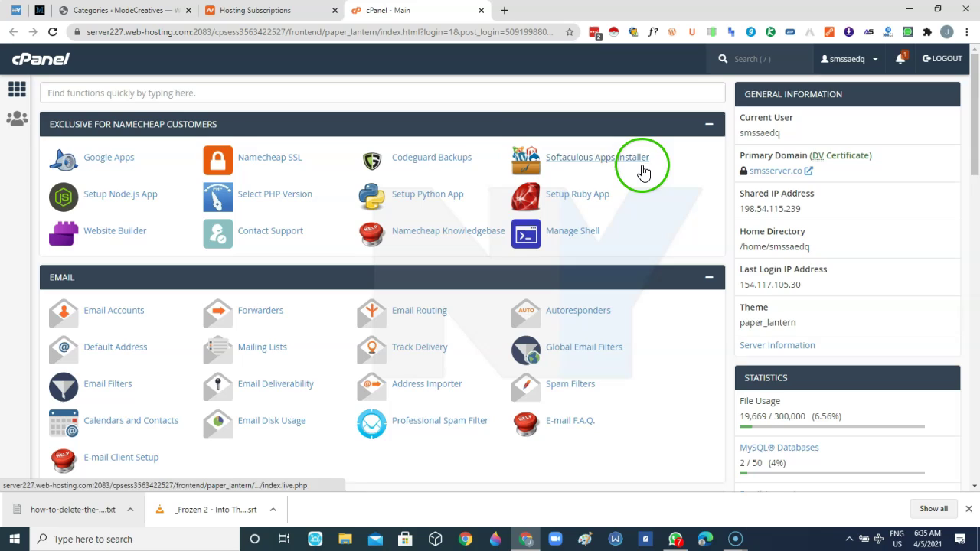
pyautogui.scroll(-4, 496, 156)
pyautogui.scroll(-15, 495, 156)
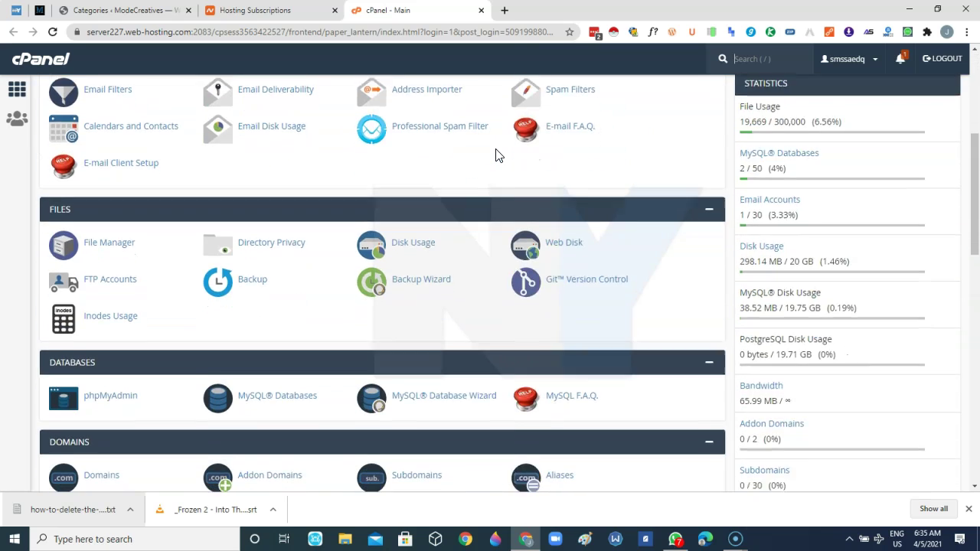
pyautogui.scroll(-6, 496, 156)
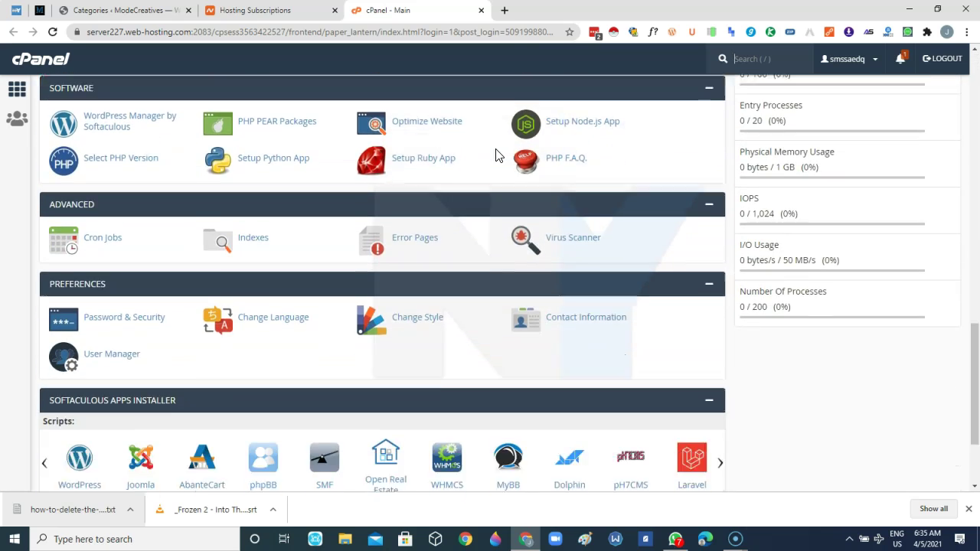
pyautogui.middleClick(496, 150)
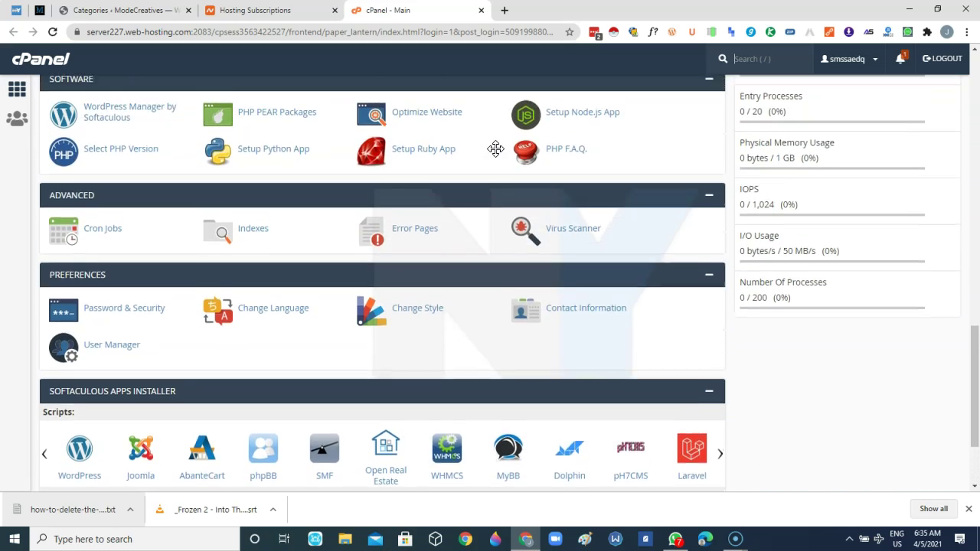
pyautogui.scroll(6, 495, 151)
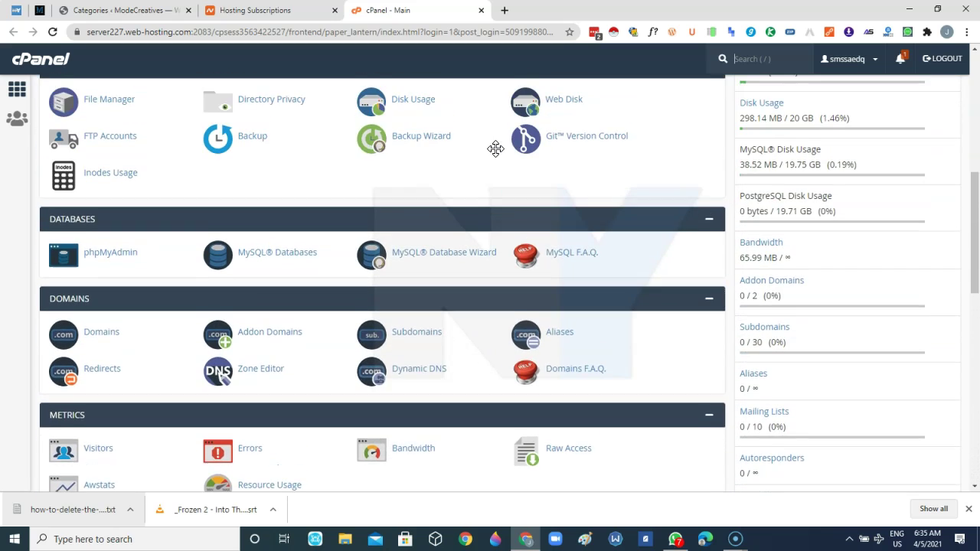
pyautogui.scroll(4, 496, 156)
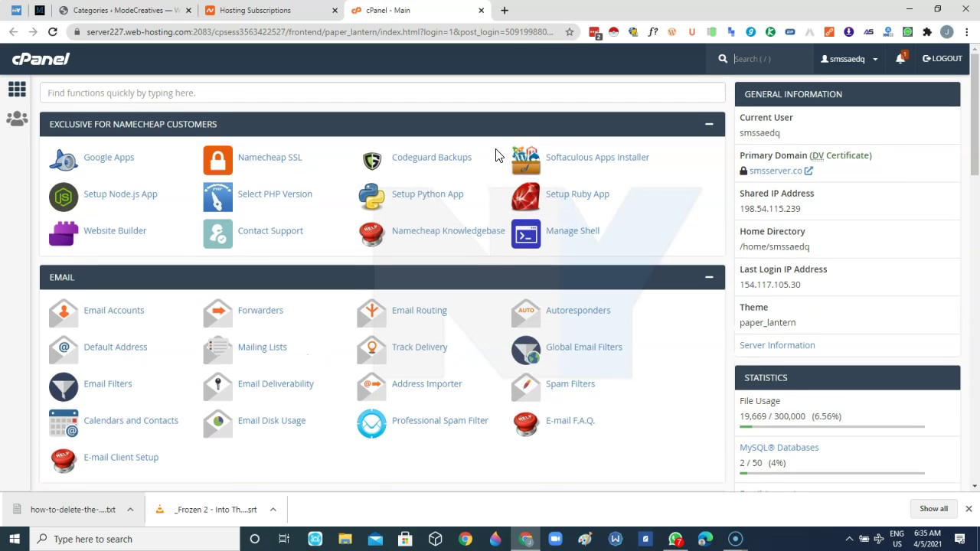
pyautogui.click(609, 163)
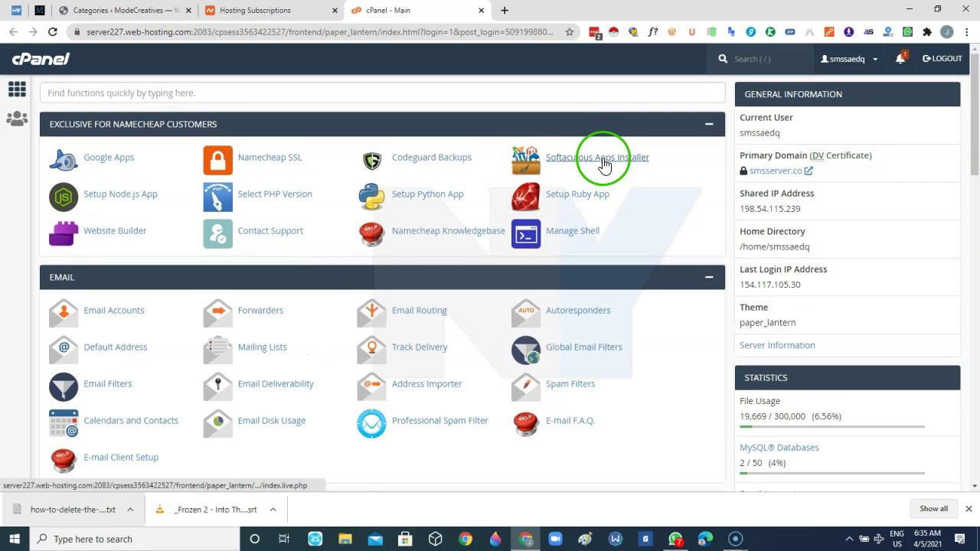
pyautogui.moveTo(974, 130); pyautogui.dragTo(976, 449)
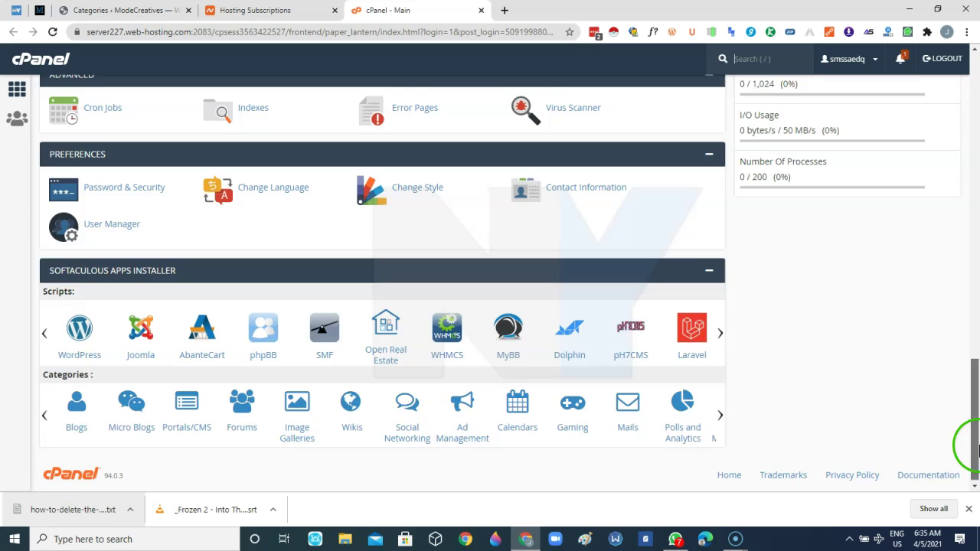
pyautogui.moveTo(976, 450); pyautogui.dragTo(973, 127)
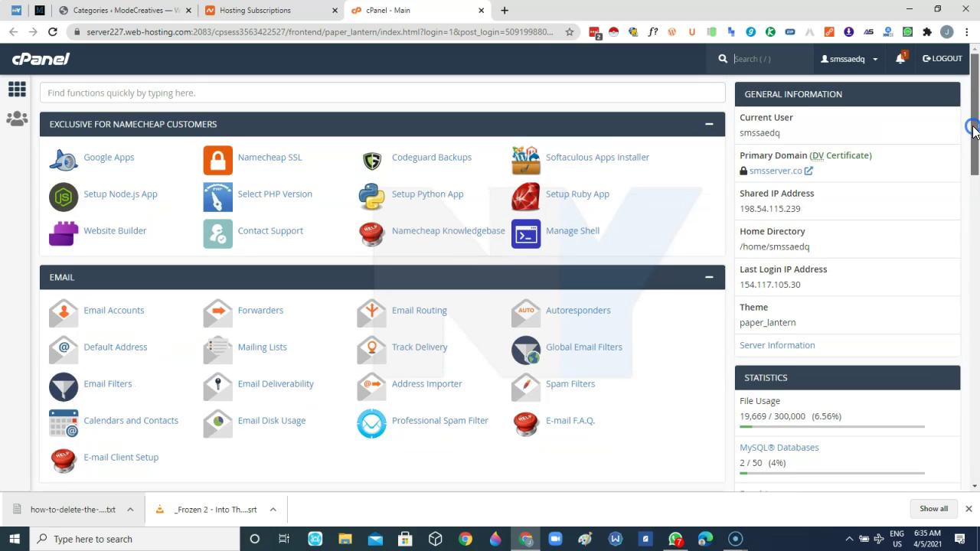
# Start the Softaculous WordPress installer and keep version 5.7.
pyautogui.click(610, 166)
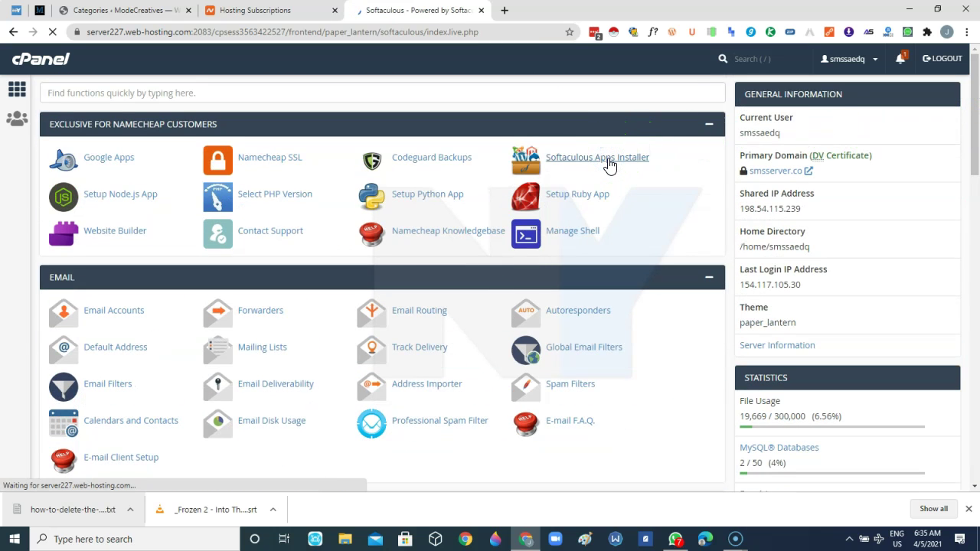
pyautogui.click(553, 280)
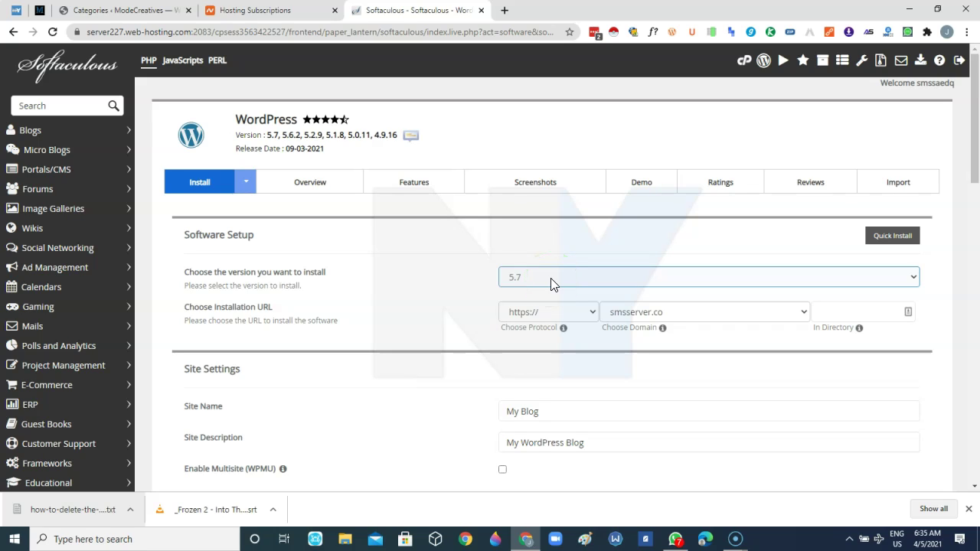
pyautogui.click(552, 280)
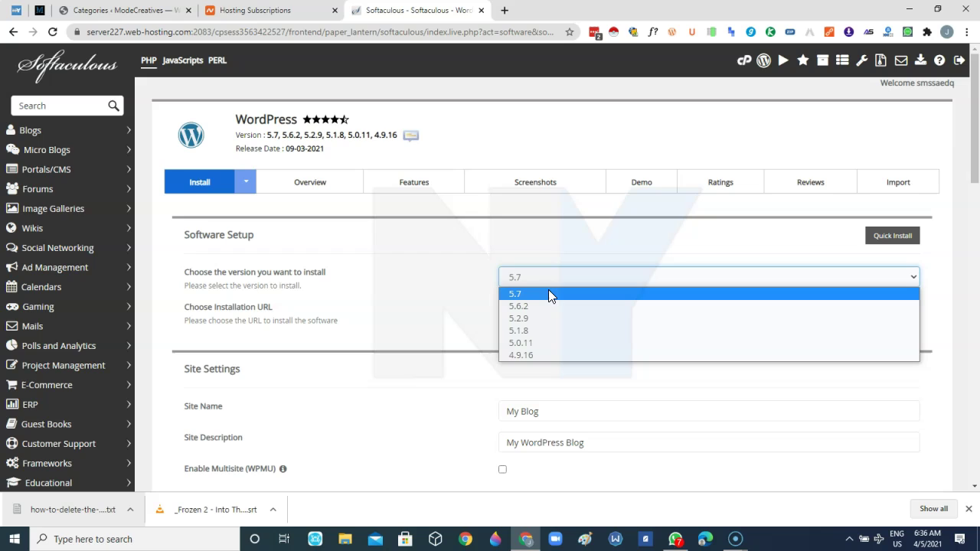
pyautogui.click(549, 293)
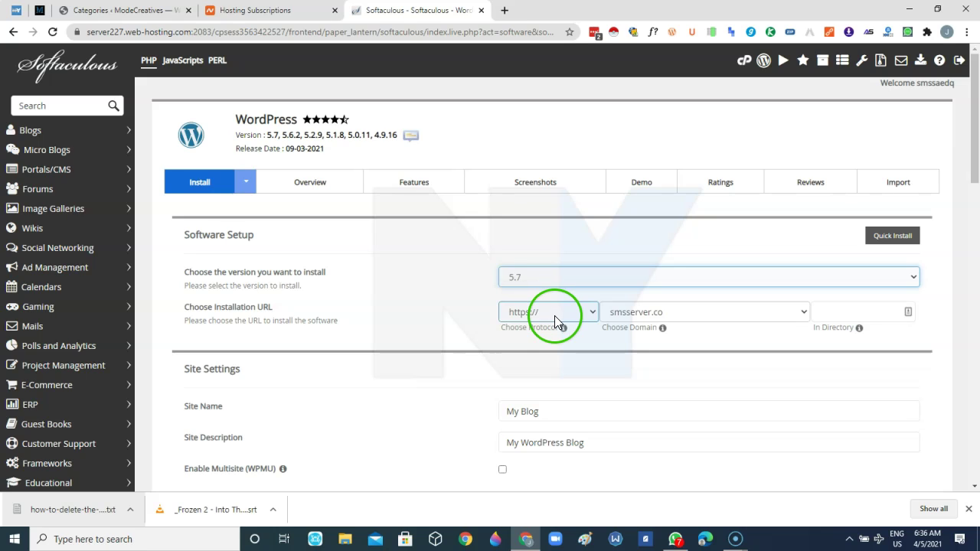
pyautogui.click(715, 318)
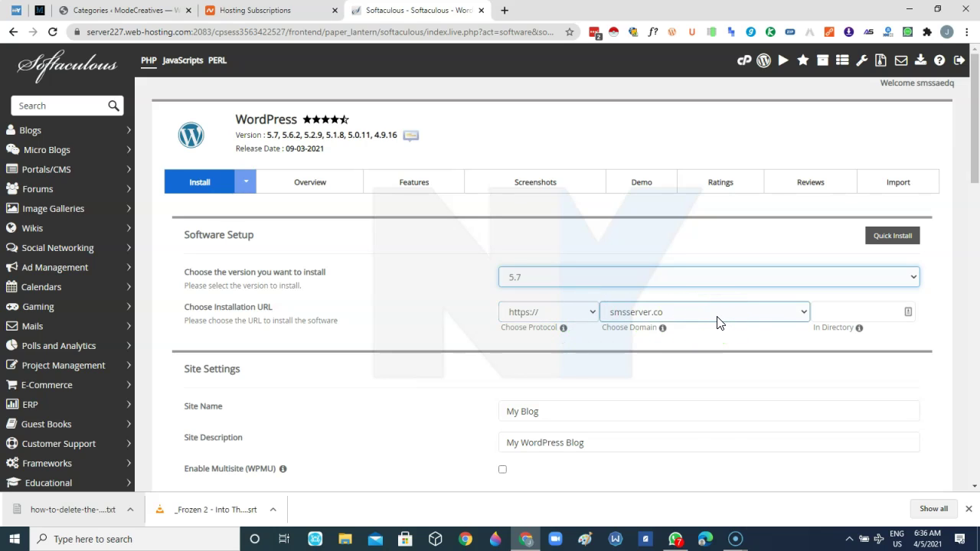
pyautogui.click(717, 316)
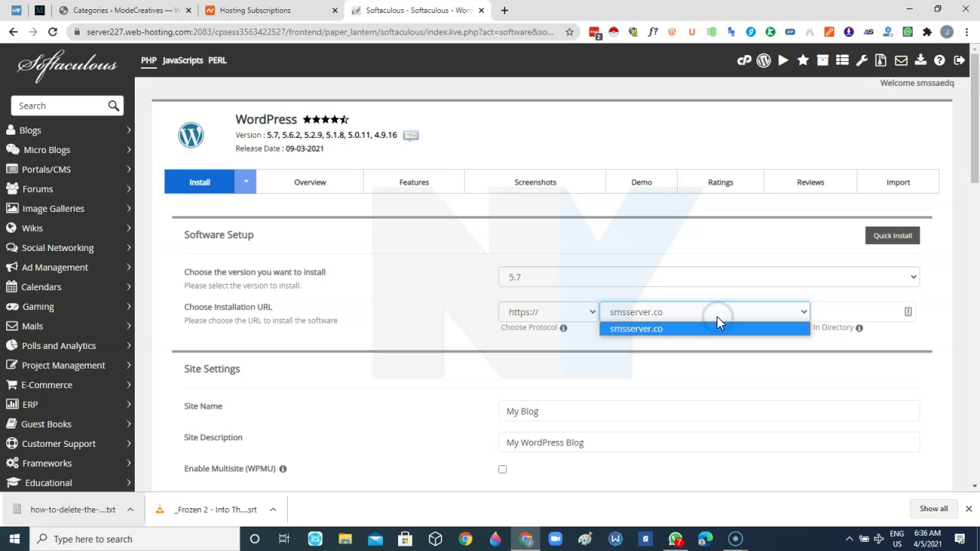
pyautogui.click(698, 331)
pyautogui.click(538, 302)
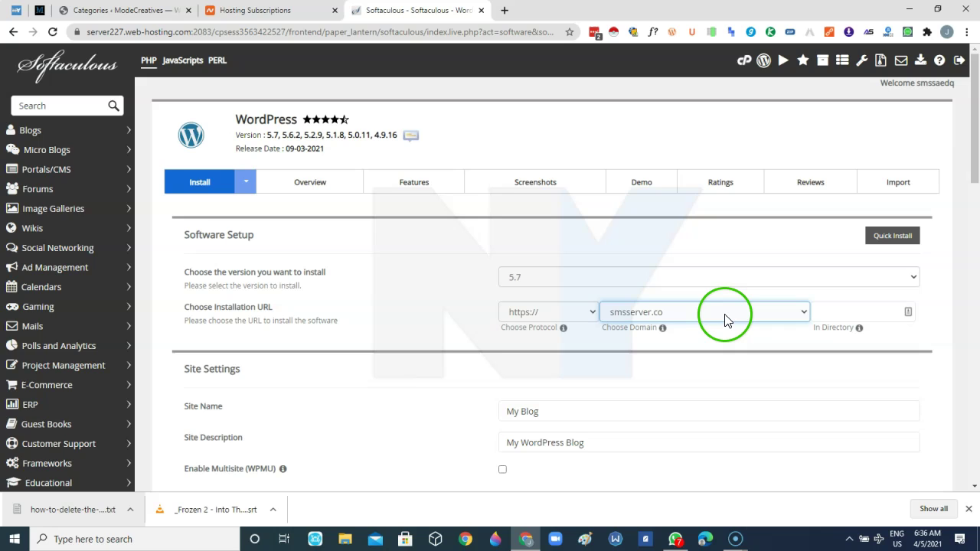
# Clear the In Directory field so it is empty.
pyautogui.click(844, 312)
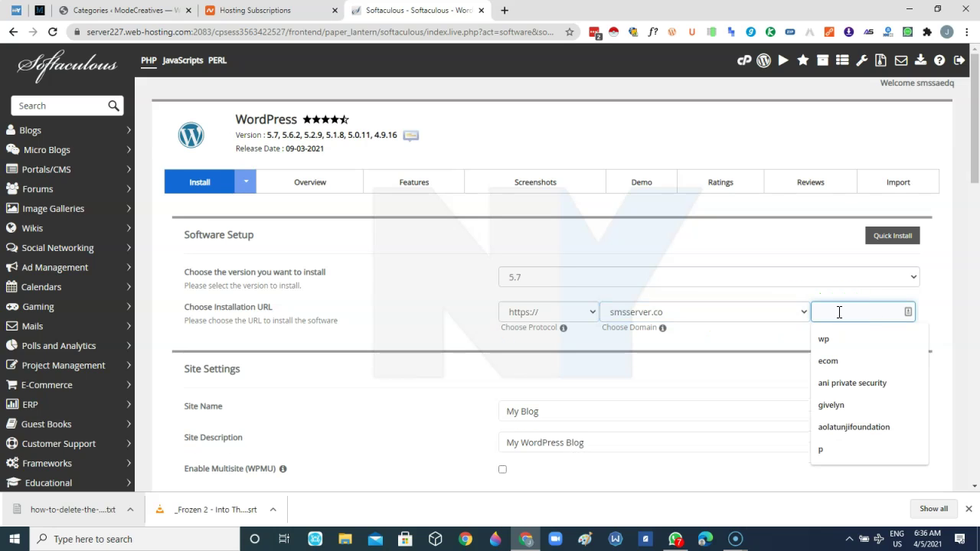
pyautogui.click(449, 274)
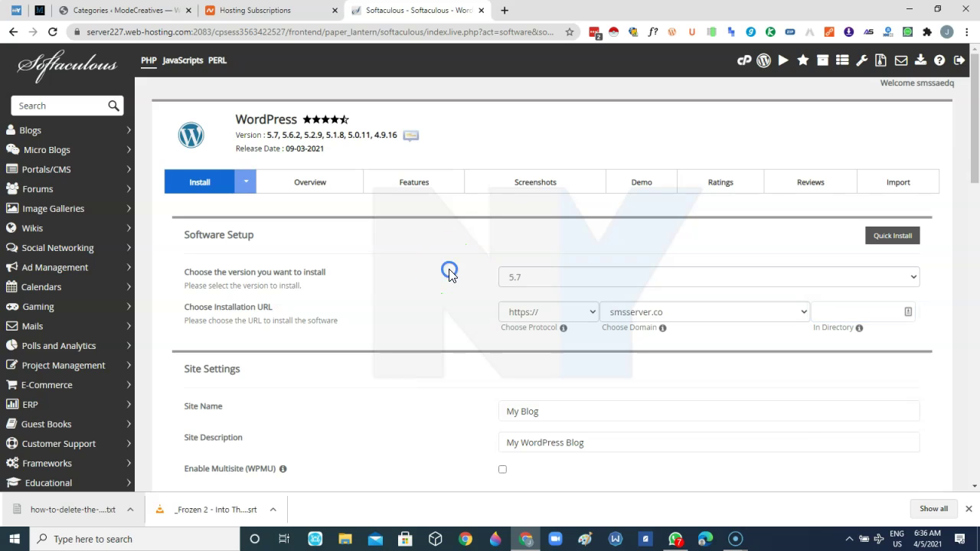
pyautogui.click(827, 310)
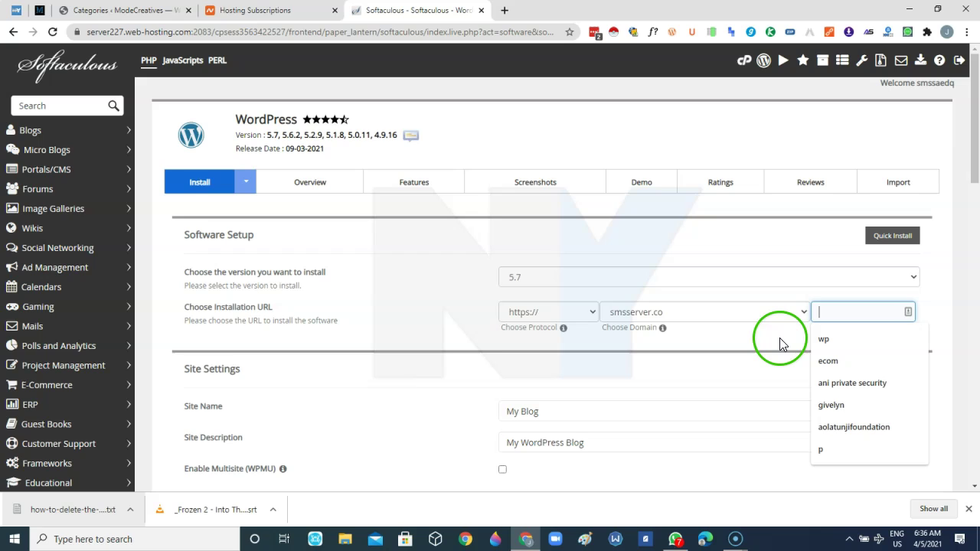
pyautogui.click(779, 338)
pyautogui.click(824, 313)
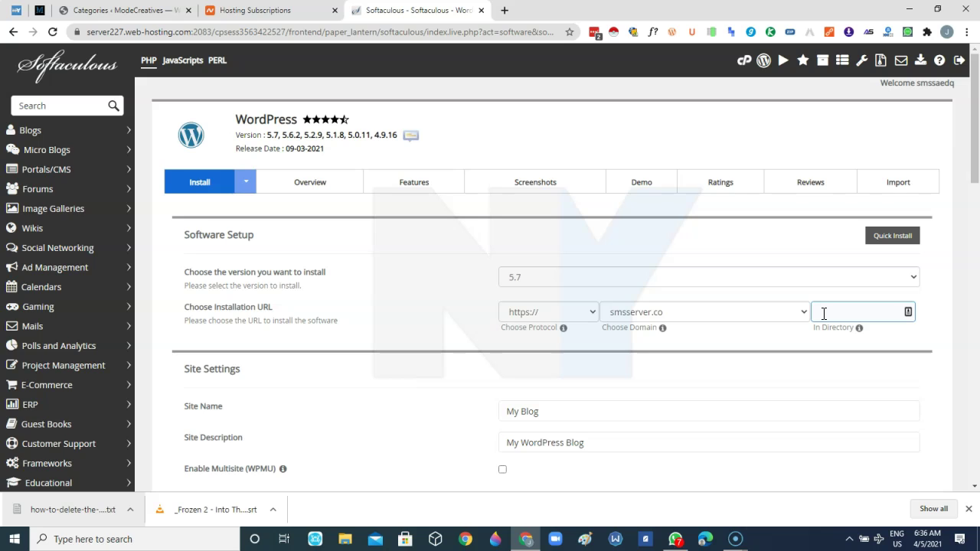
pyautogui.click(800, 322)
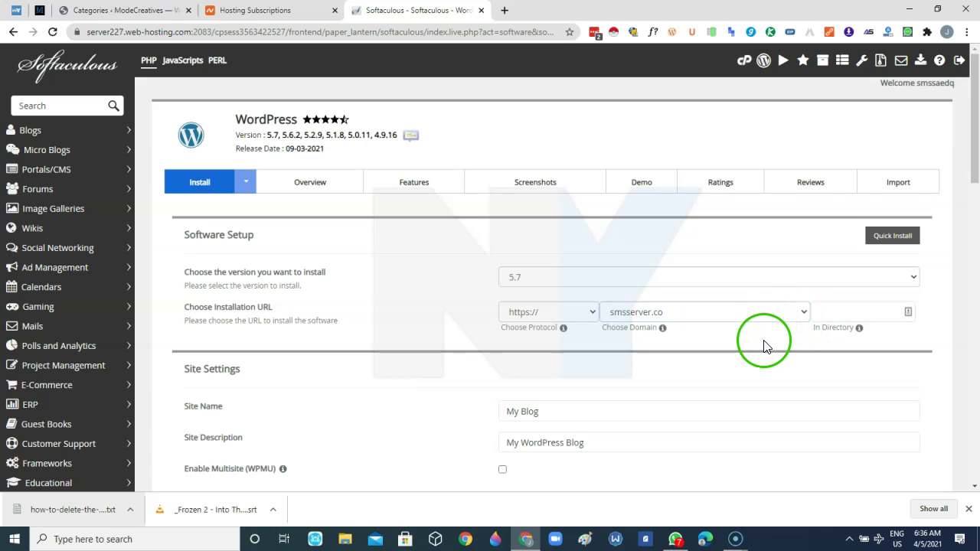
pyautogui.click(822, 311)
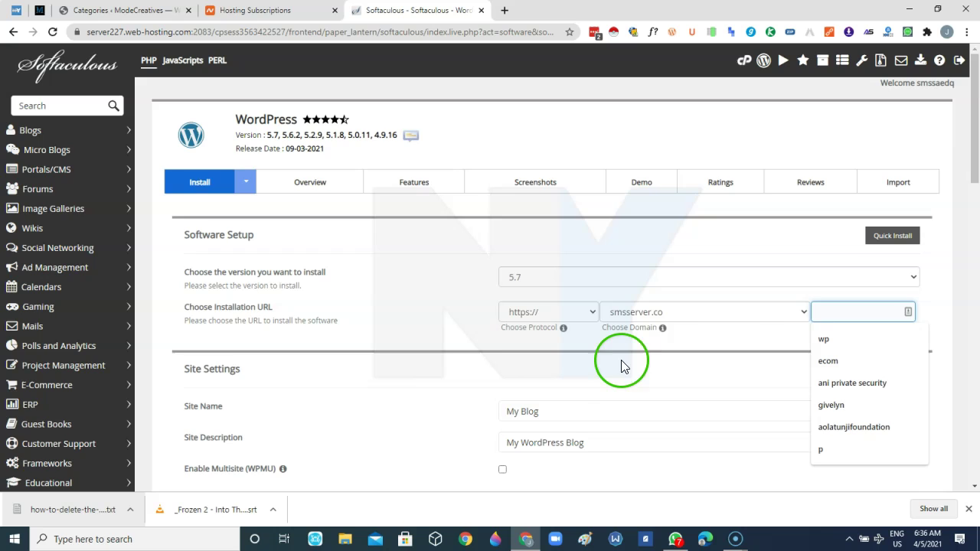
# Install into directory 'hg' and rename the site from My Blog to SMS SERVER.
pyautogui.write('hg')
pyautogui.scroll(-1, 780, 342)
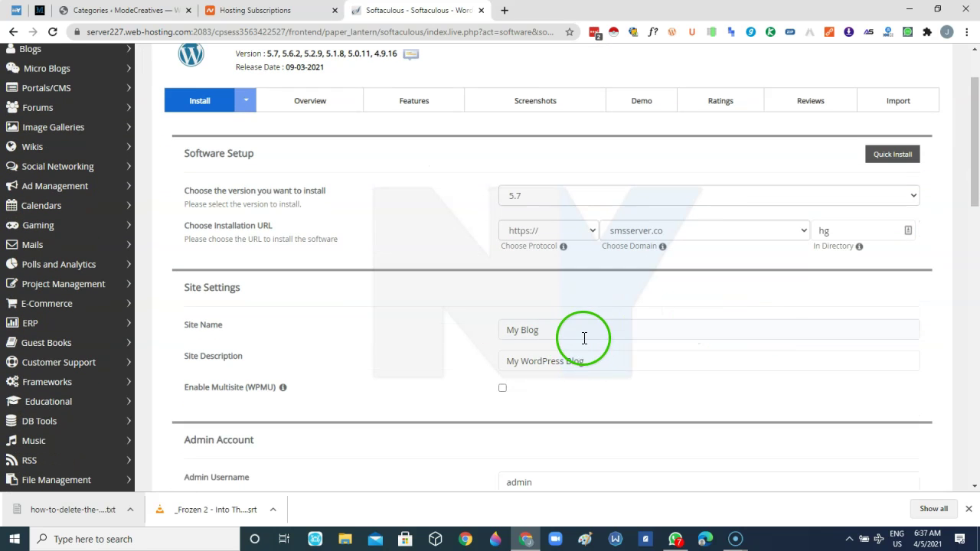
pyautogui.click(578, 329)
pyautogui.moveTo(578, 329); pyautogui.dragTo(495, 331)
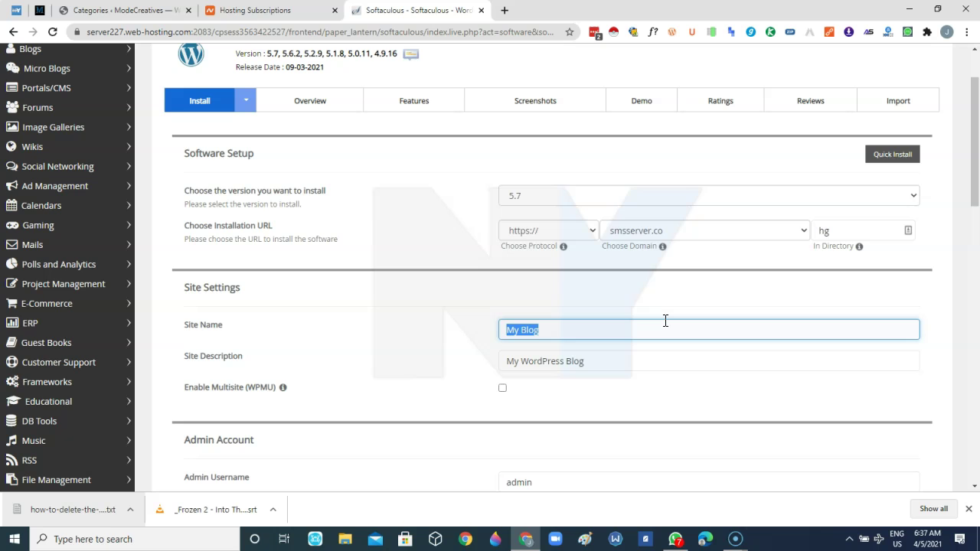
pyautogui.write('SMS SERVER')
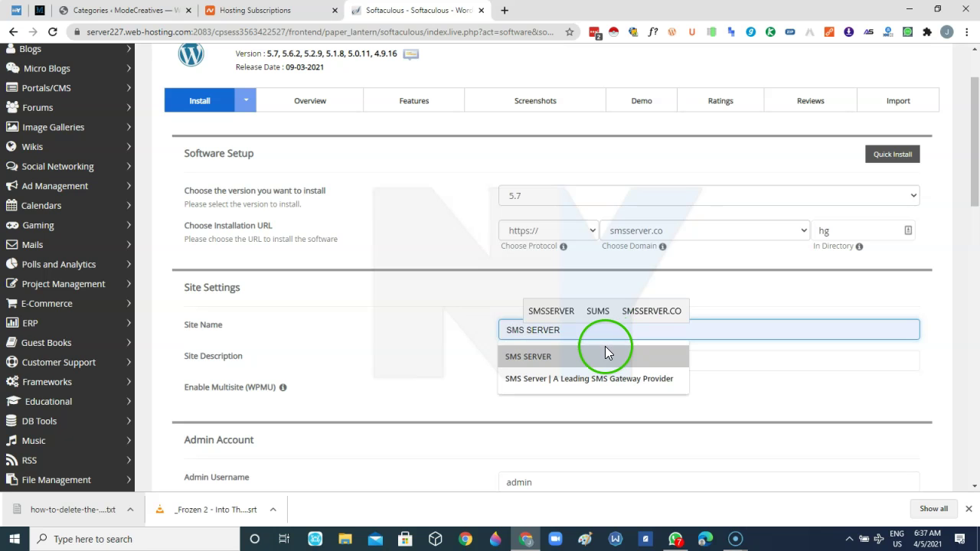
pyautogui.click(605, 354)
# Replace the My WordPress Blog description with the saved SMS Server gateway text.
pyautogui.scroll(-1, 609, 346)
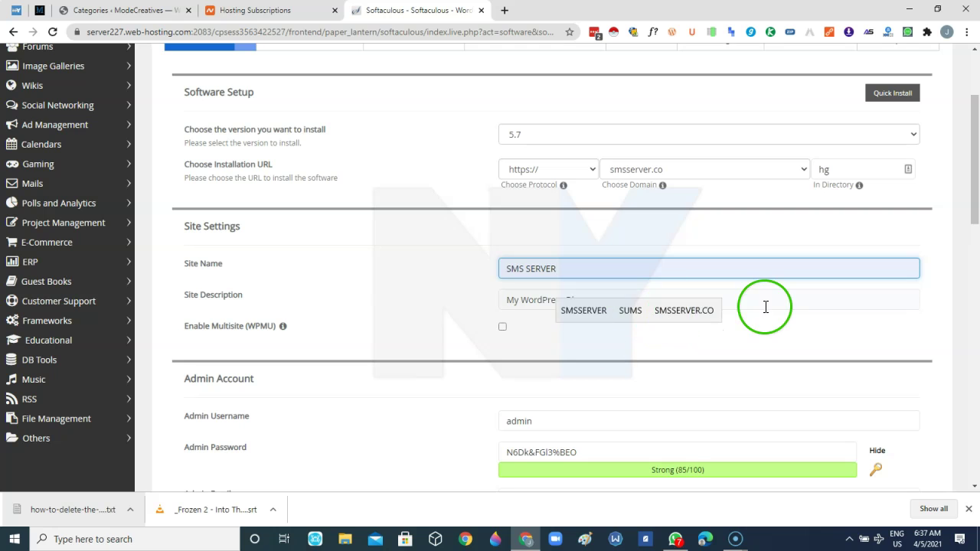
pyautogui.scroll(1, 765, 306)
pyautogui.scroll(-2, 656, 284)
pyautogui.click(590, 195)
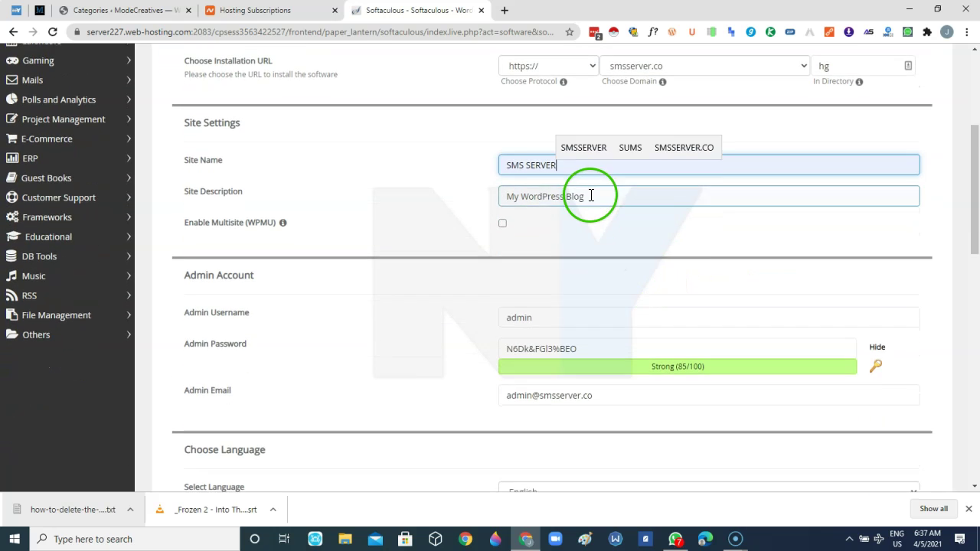
pyautogui.scroll(-1, 593, 184)
pyautogui.tripleClick(609, 165)
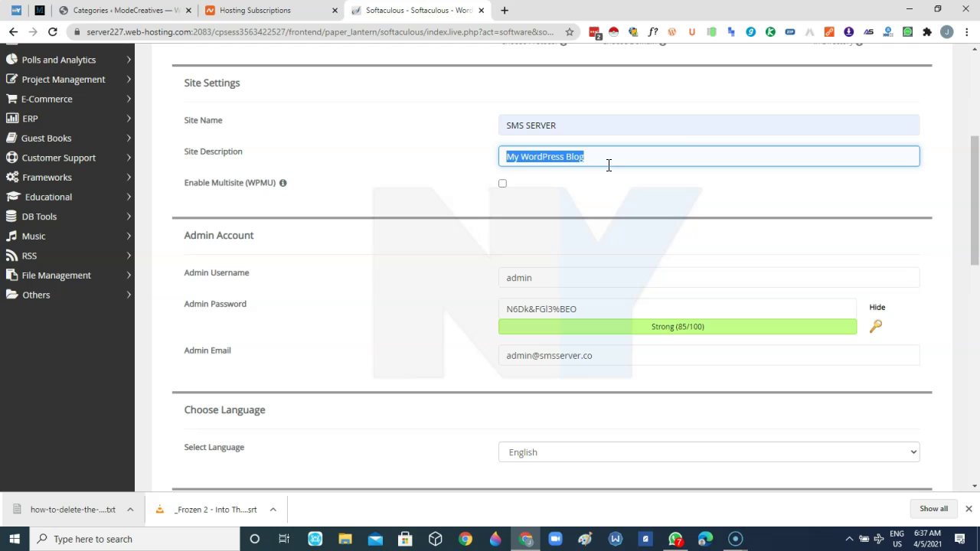
pyautogui.click(608, 183)
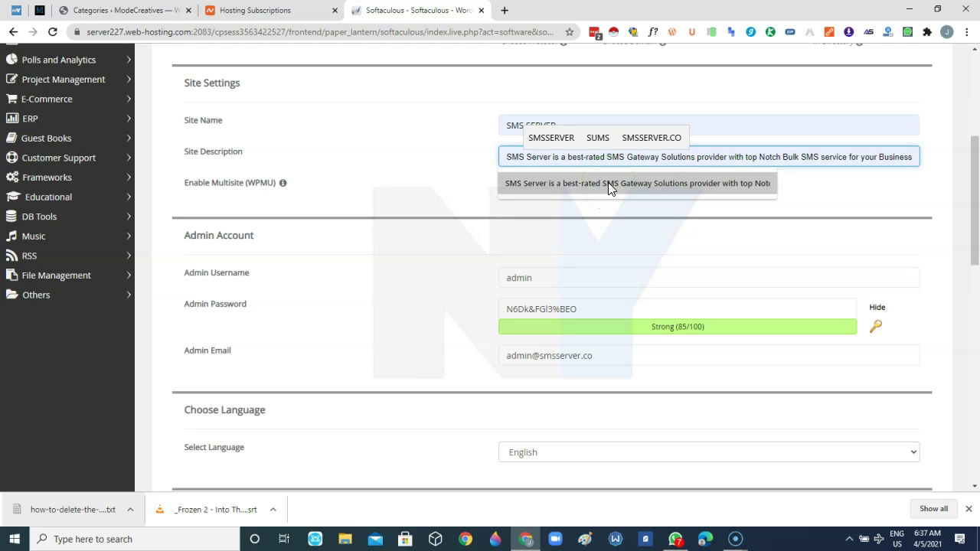
pyautogui.click(607, 184)
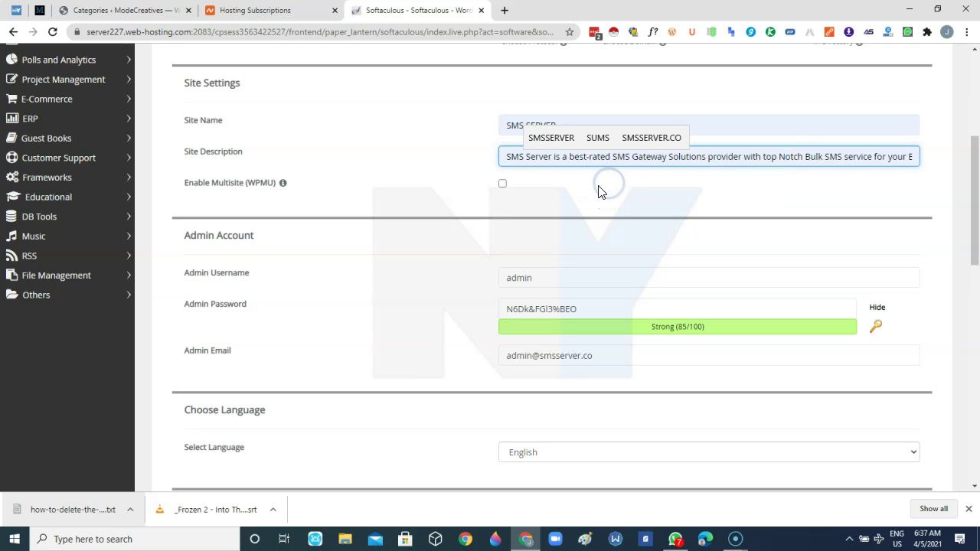
pyautogui.scroll(-1, 600, 192)
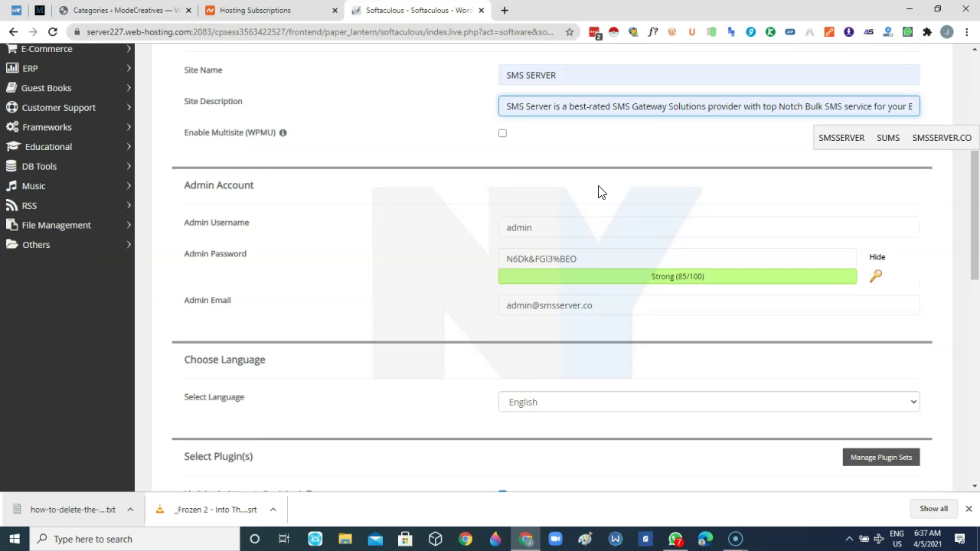
pyautogui.click(586, 195)
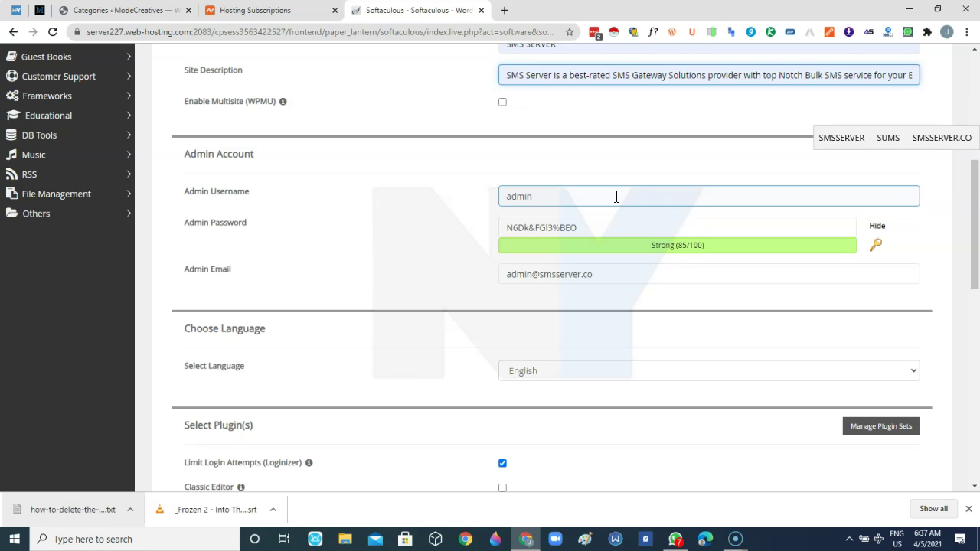
# Customize the admin username by appending 'ate' to it.
pyautogui.click(616, 196)
pyautogui.click(615, 196)
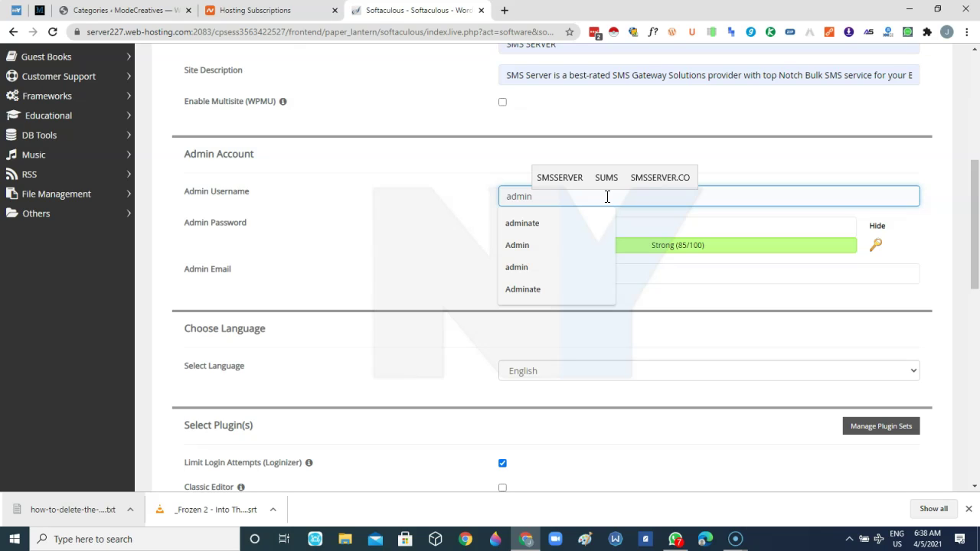
pyautogui.click(538, 196)
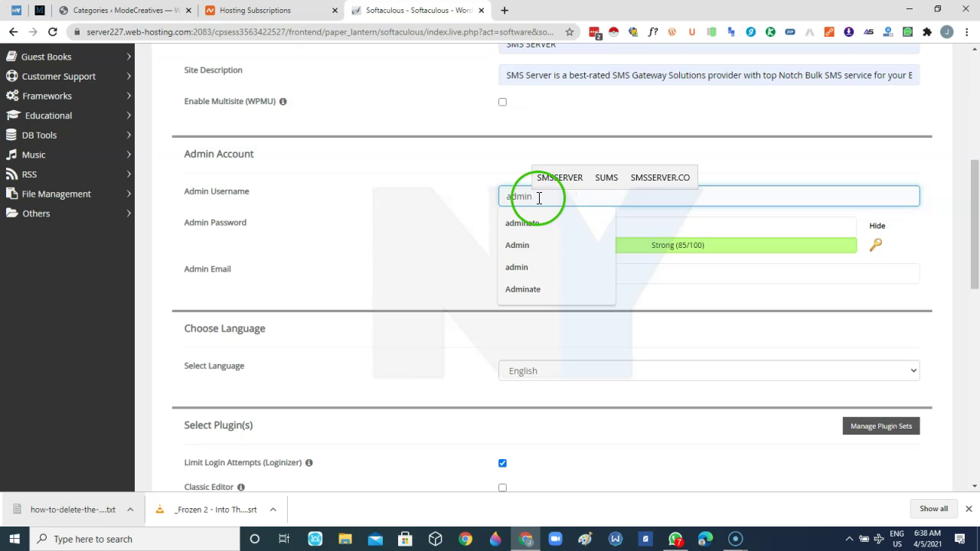
pyautogui.click(440, 201)
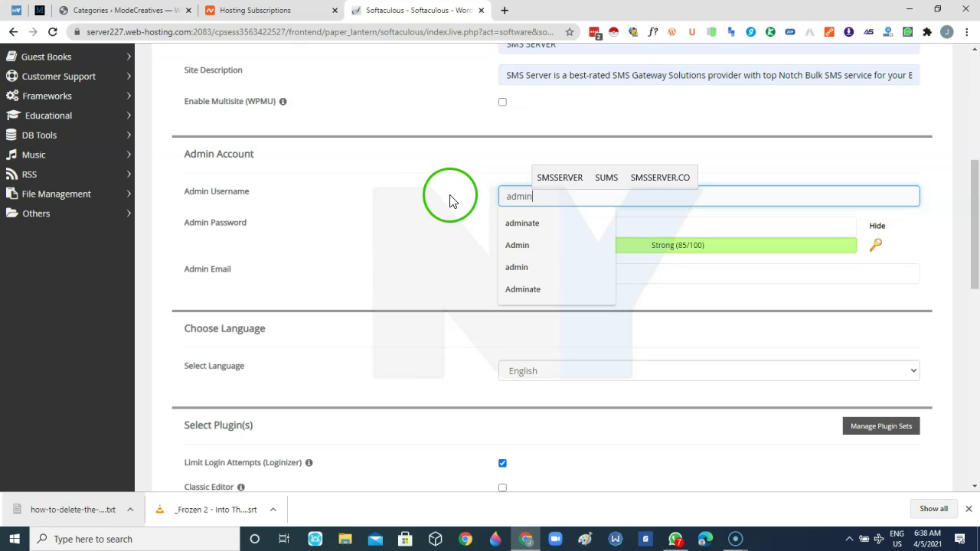
pyautogui.click(551, 196)
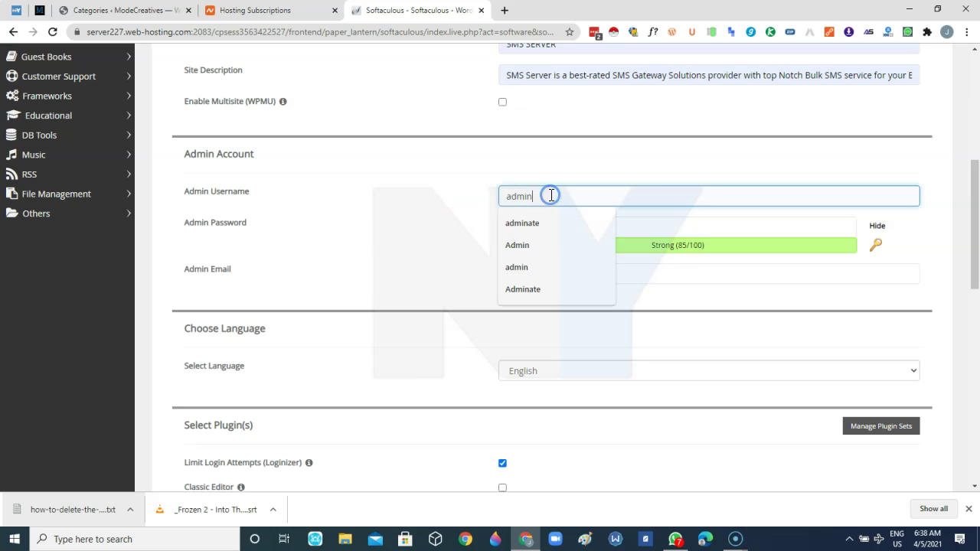
pyautogui.write('ate')
pyautogui.click(473, 227)
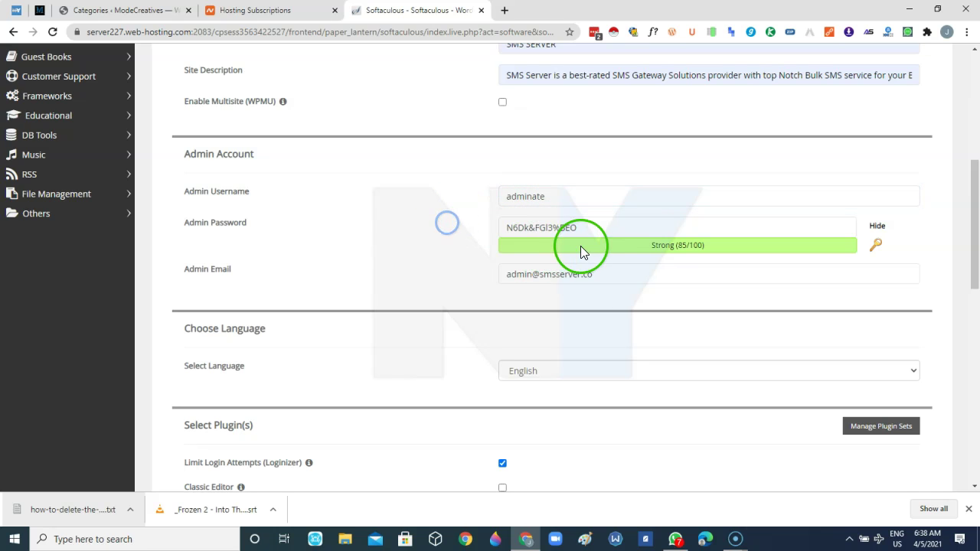
# Replace the generated admin password with a new strong password.
pyautogui.moveTo(578, 229); pyautogui.dragTo(477, 227)
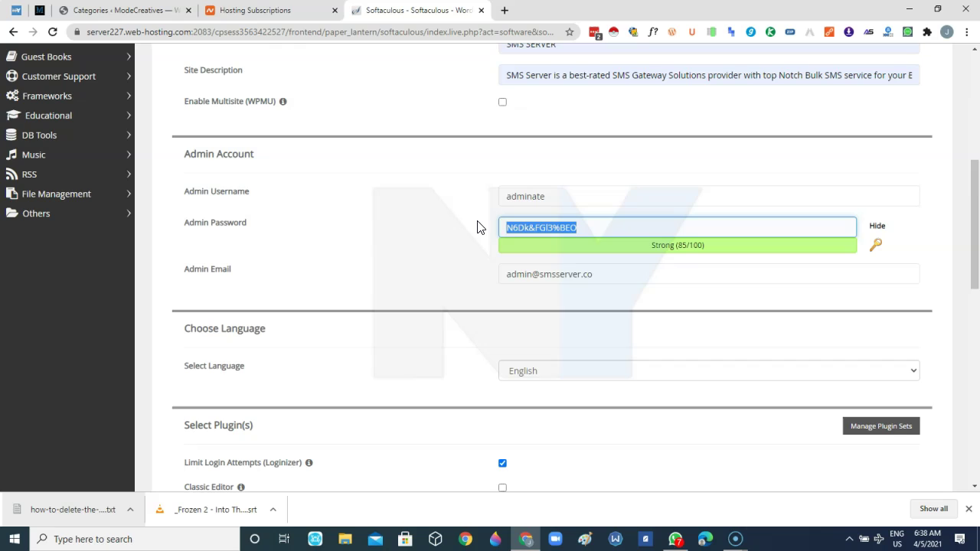
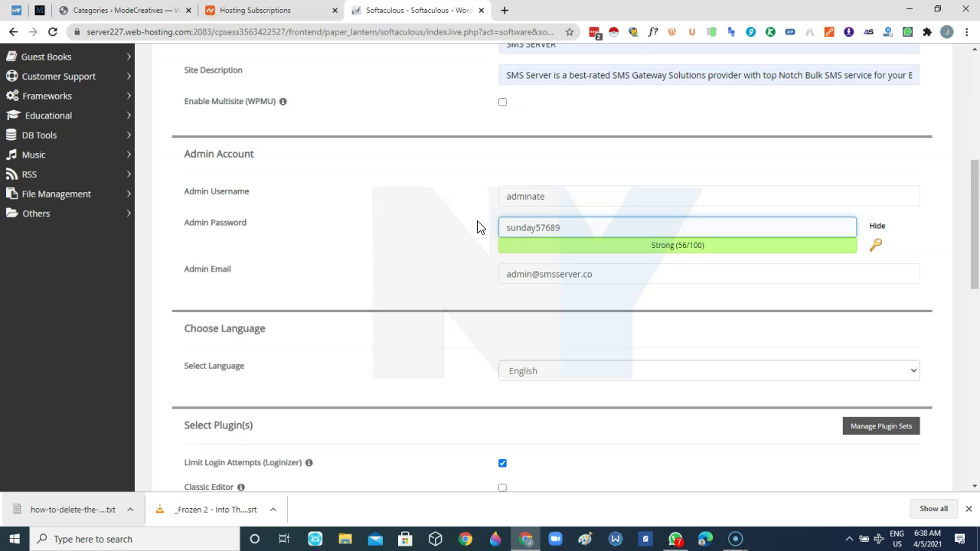
pyautogui.hotkey('ctrl', 'a')
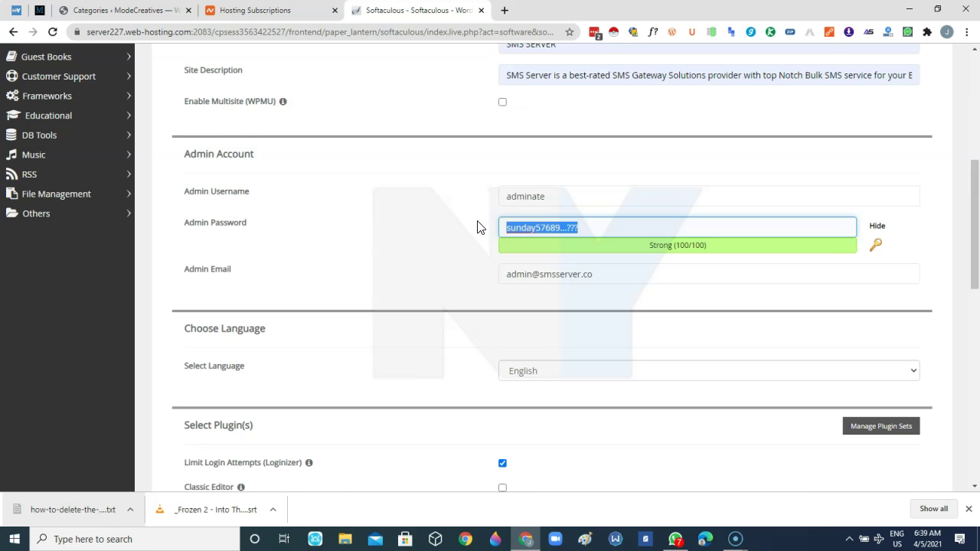
# Edit the name part of the admin e-mail address, then scroll down to the plugin options.
pyautogui.scroll(-1, 477, 227)
pyautogui.click(540, 195)
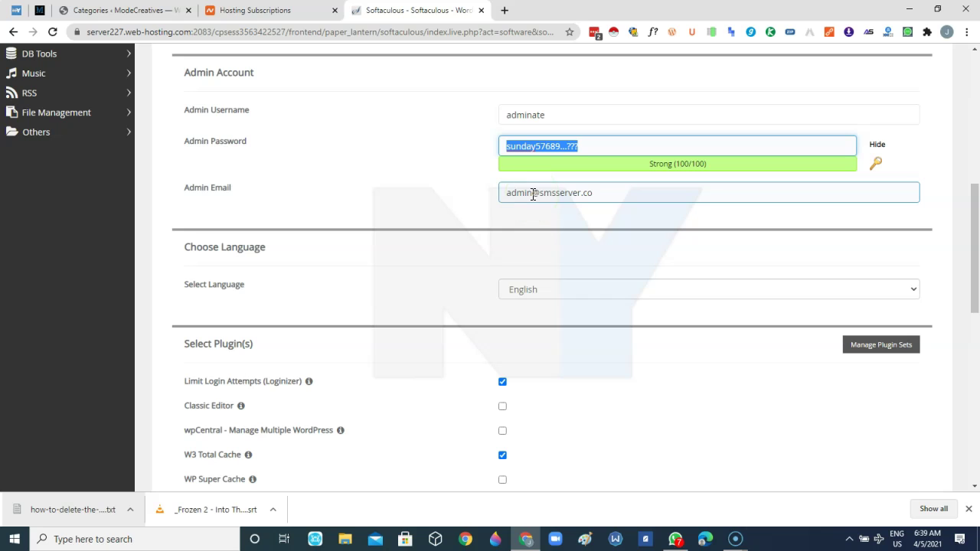
pyautogui.moveTo(534, 194); pyautogui.dragTo(603, 194)
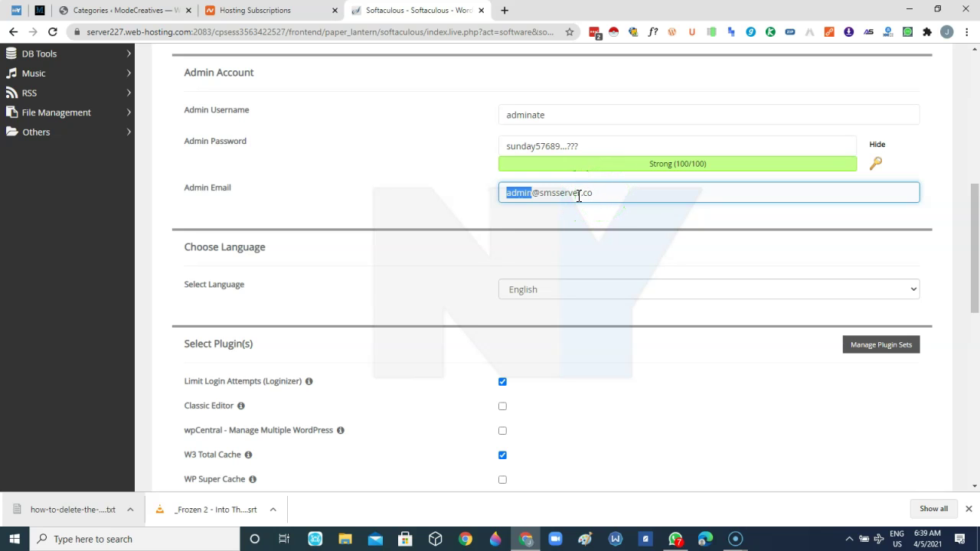
pyautogui.scroll(1, 578, 194)
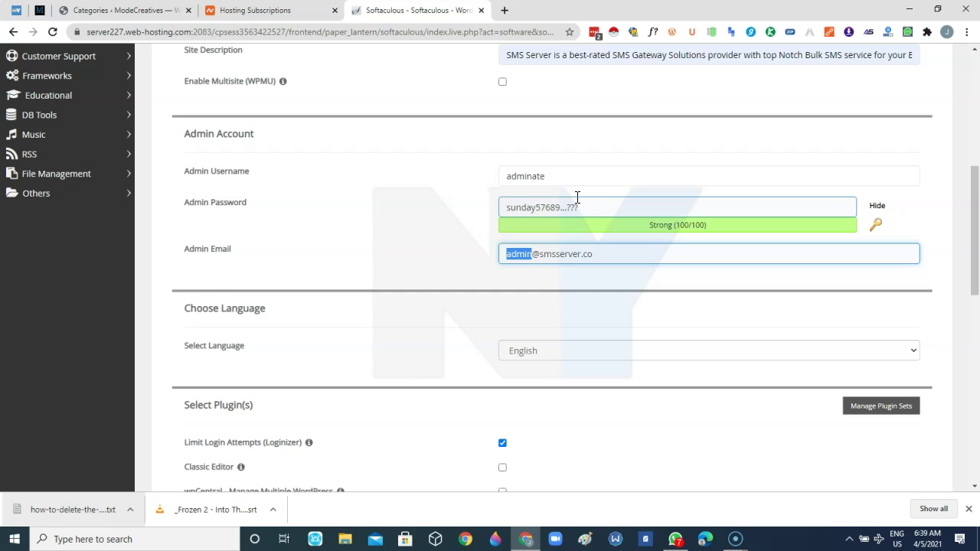
pyautogui.scroll(-1, 576, 197)
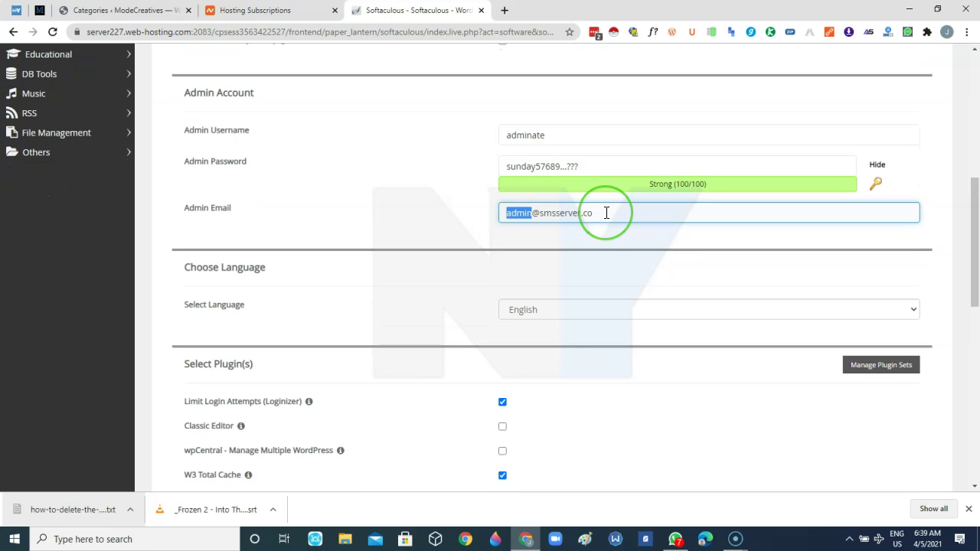
pyautogui.scroll(-3, 607, 214)
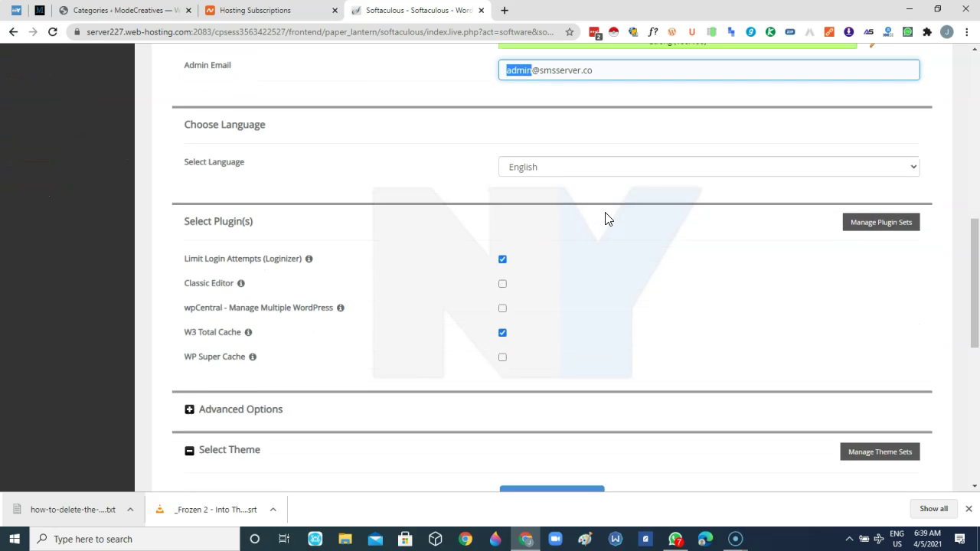
pyautogui.scroll(-1, 605, 218)
pyautogui.scroll(1, 467, 244)
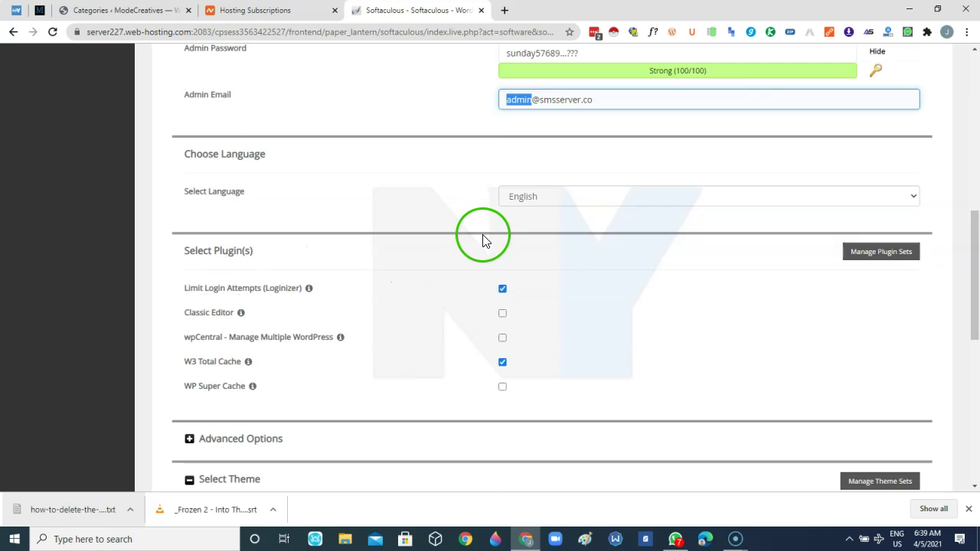
pyautogui.scroll(2, 498, 229)
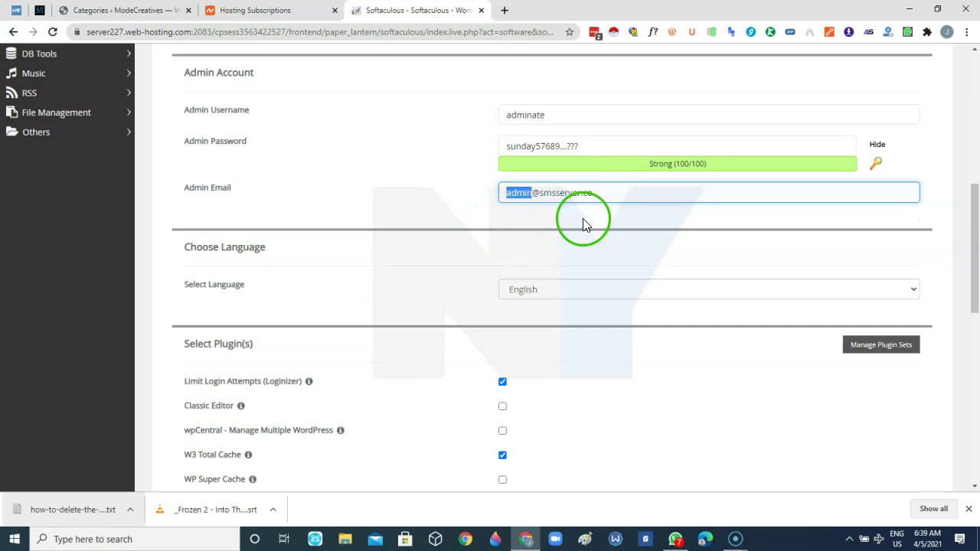
pyautogui.scroll(-1, 582, 220)
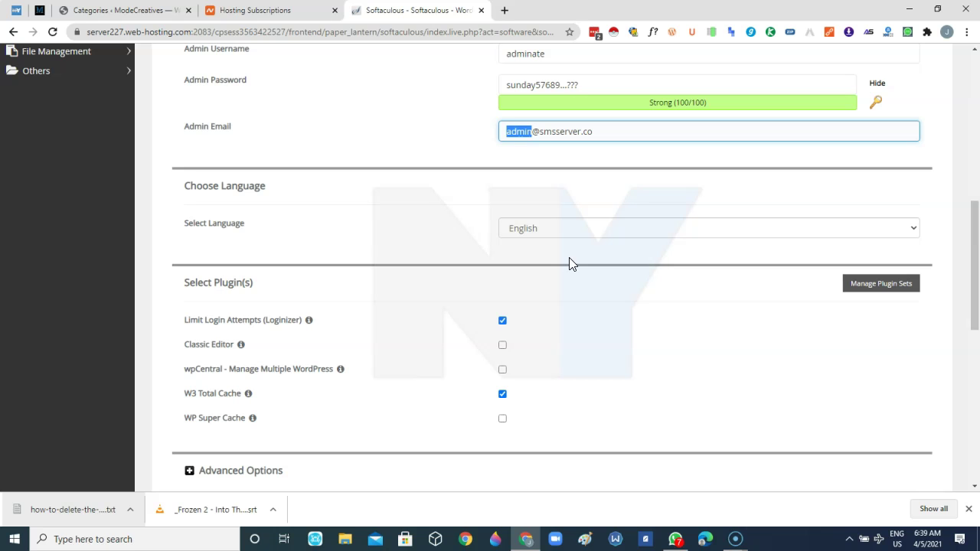
pyautogui.scroll(-1, 569, 263)
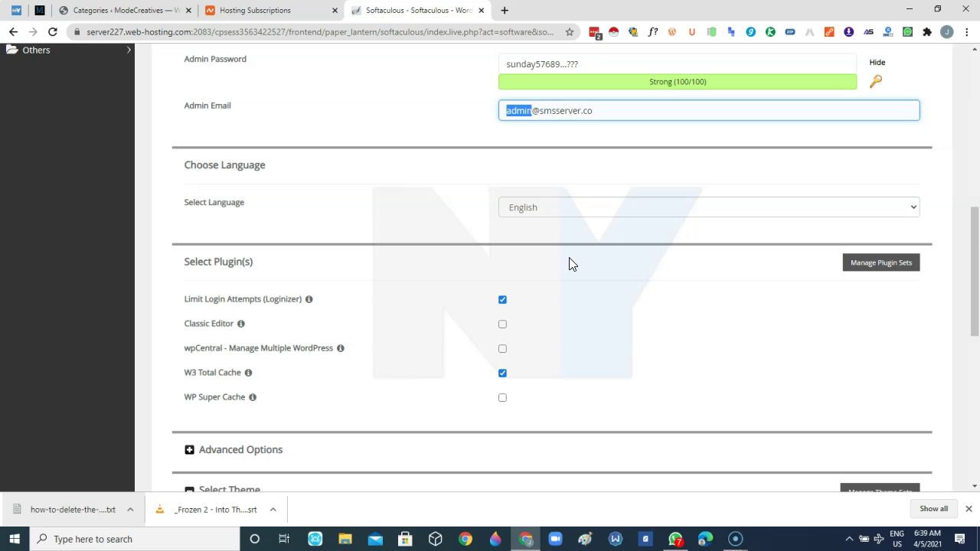
pyautogui.scroll(-2, 569, 263)
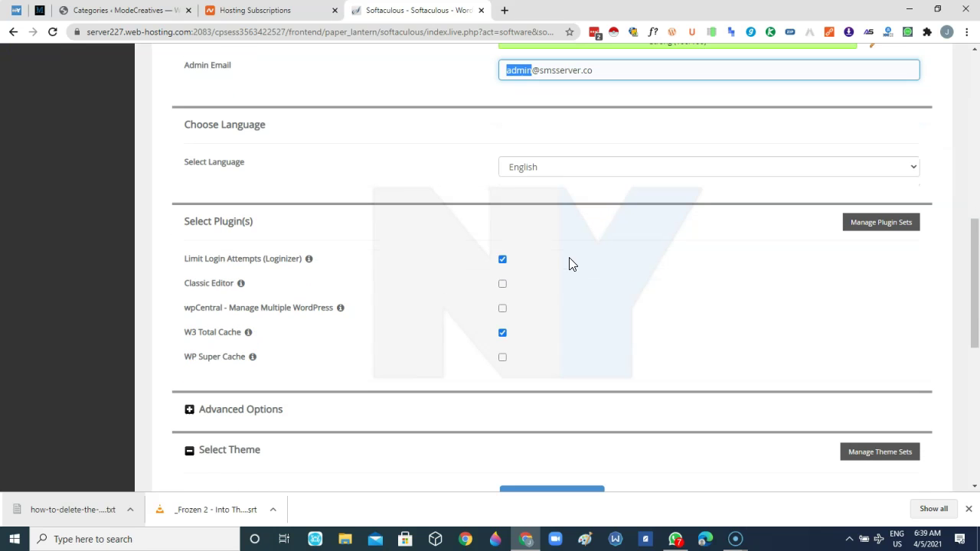
# Untick Limit Login Attempts and W3 Total Cache, and tick Classic Editor.
pyautogui.click(512, 258)
pyautogui.click(502, 259)
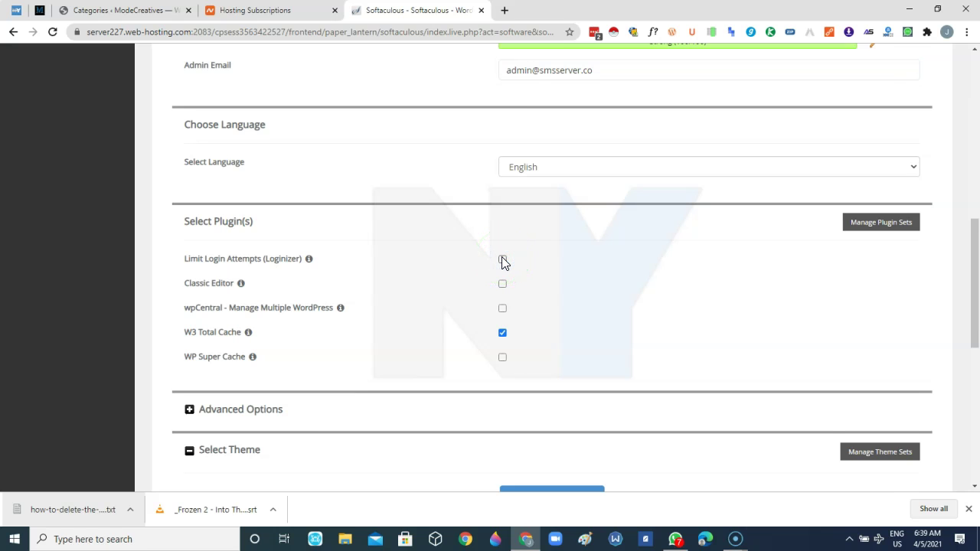
pyautogui.scroll(-1, 503, 262)
pyautogui.click(503, 268)
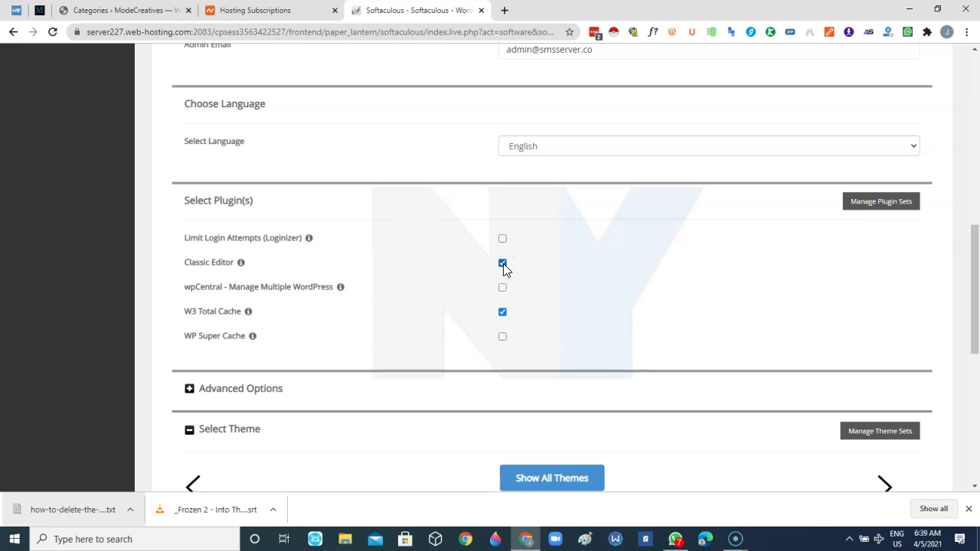
pyautogui.click(503, 314)
pyautogui.moveTo(503, 269); pyautogui.dragTo(503, 242)
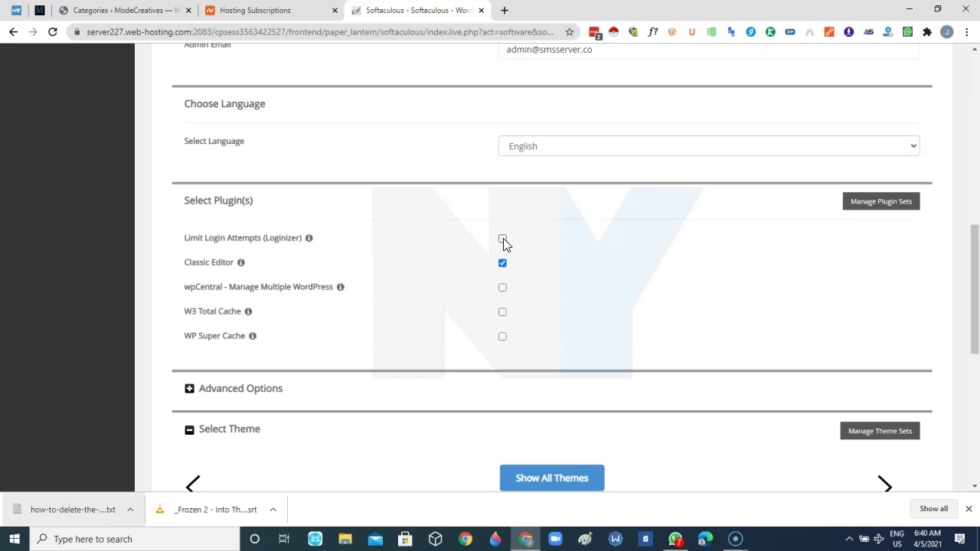
# Fill 'Email installation details to' with a saved address, keeping the default theme.
pyautogui.scroll(-2, 505, 255)
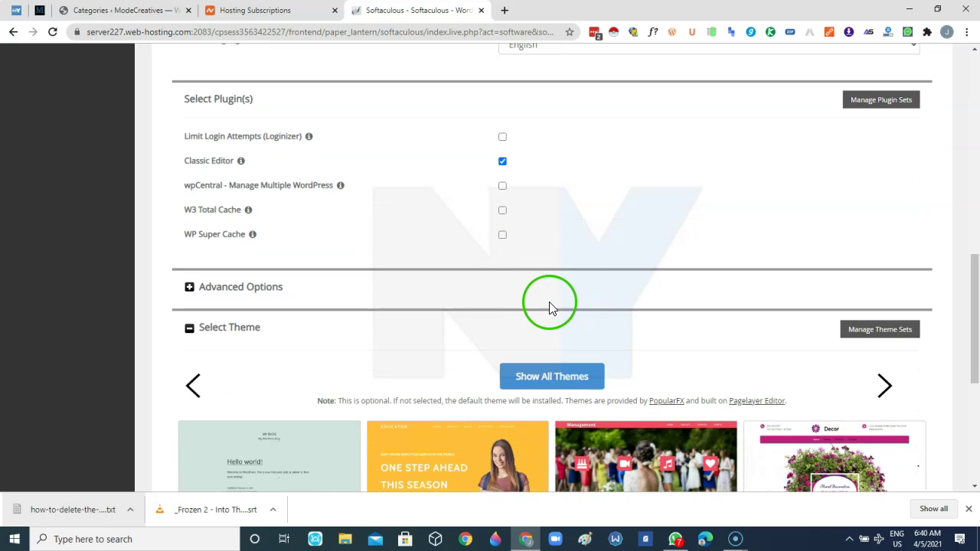
pyautogui.scroll(-2, 548, 309)
pyautogui.scroll(-4, 548, 309)
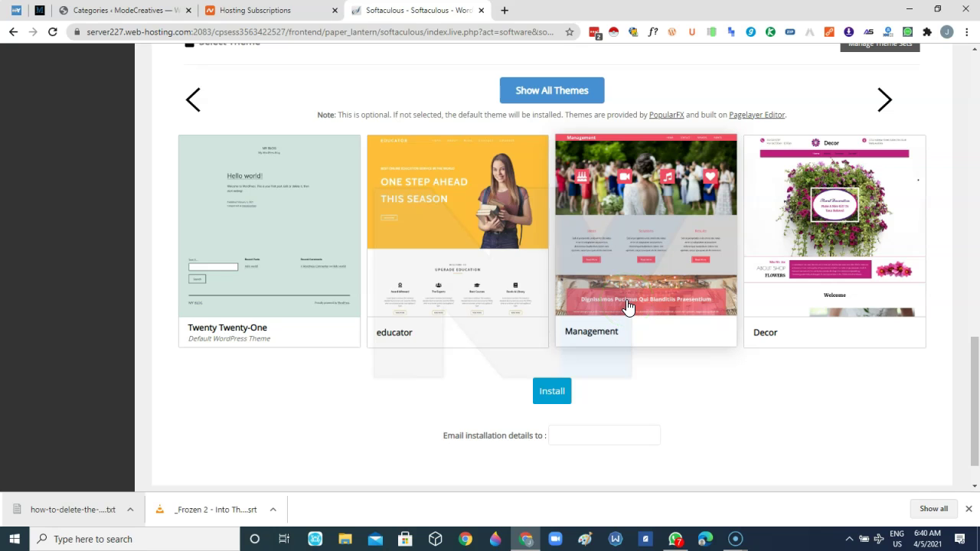
pyautogui.scroll(-1, 628, 306)
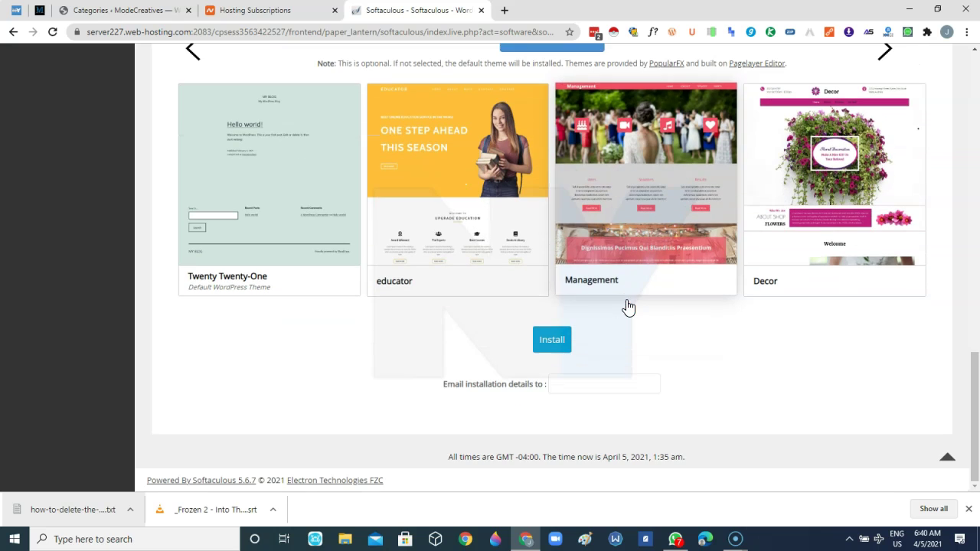
pyautogui.click(591, 377)
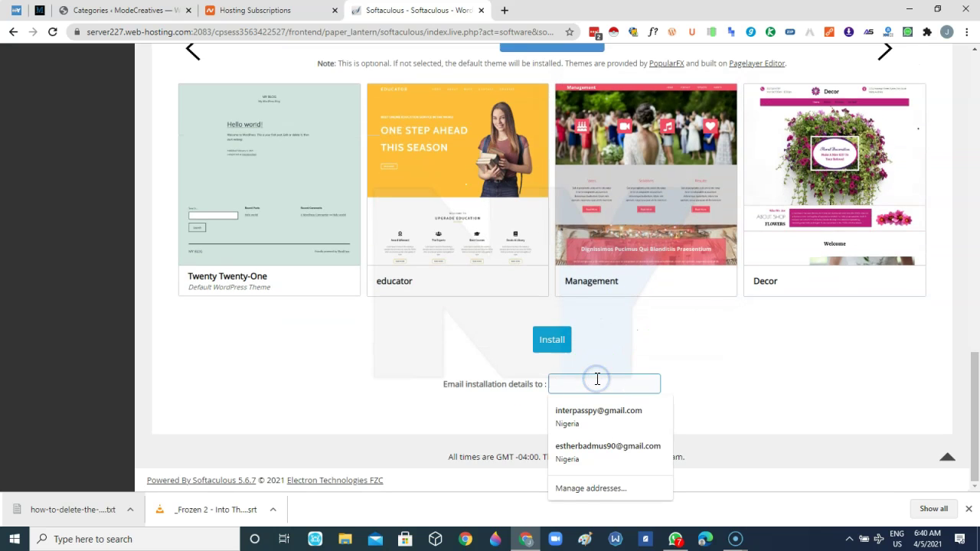
pyautogui.click(586, 380)
pyautogui.click(598, 396)
pyautogui.click(622, 408)
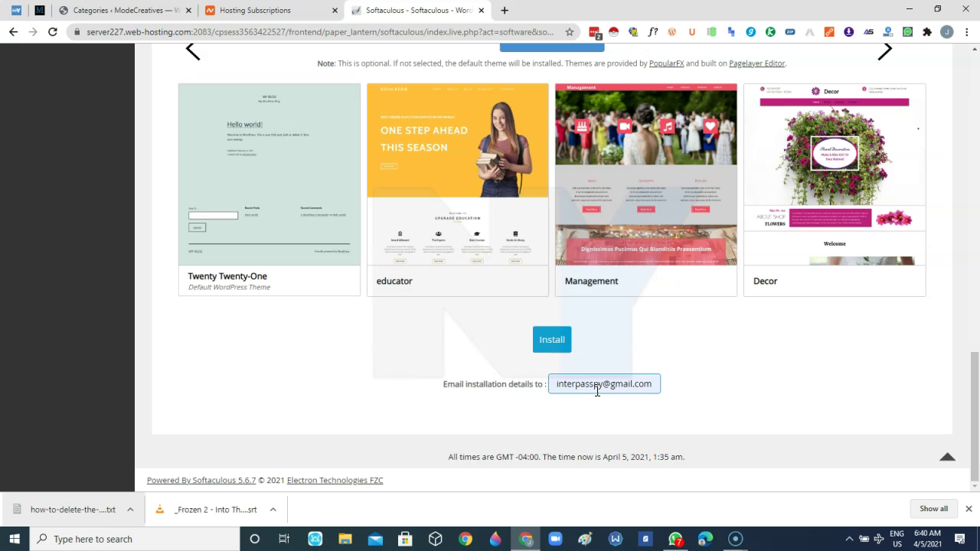
pyautogui.scroll(3, 595, 390)
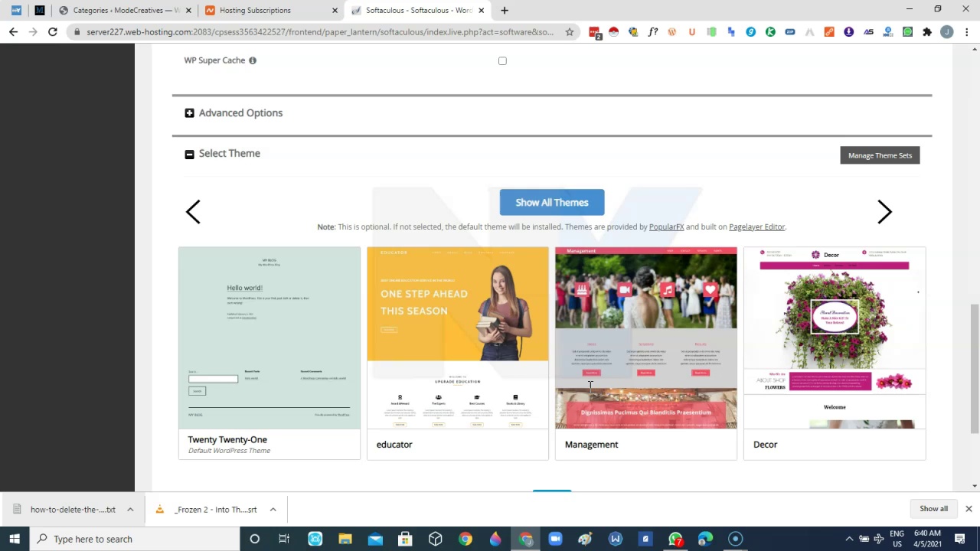
# Install WordPress to smsserver.co/hg with the configured settings.
pyautogui.scroll(-2, 539, 380)
pyautogui.click(539, 381)
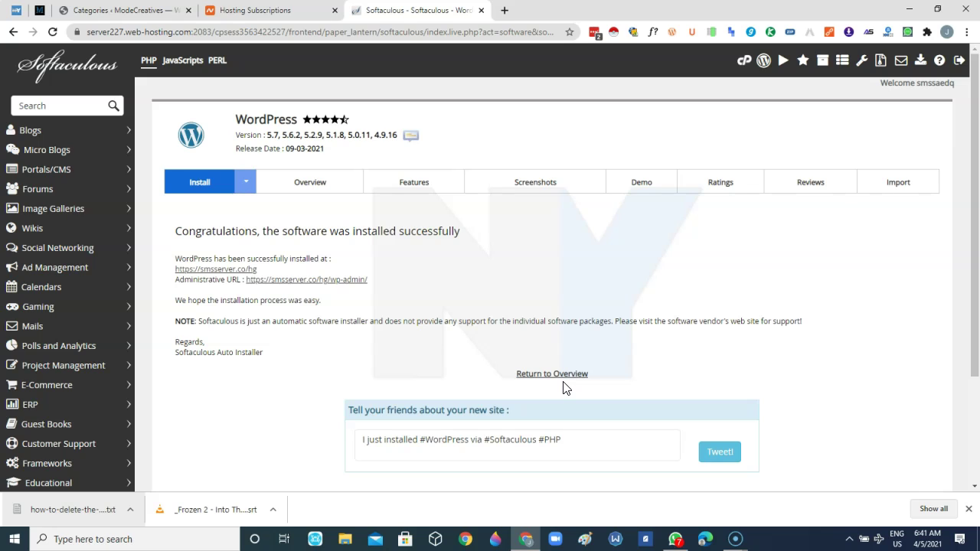
pyautogui.click(325, 282)
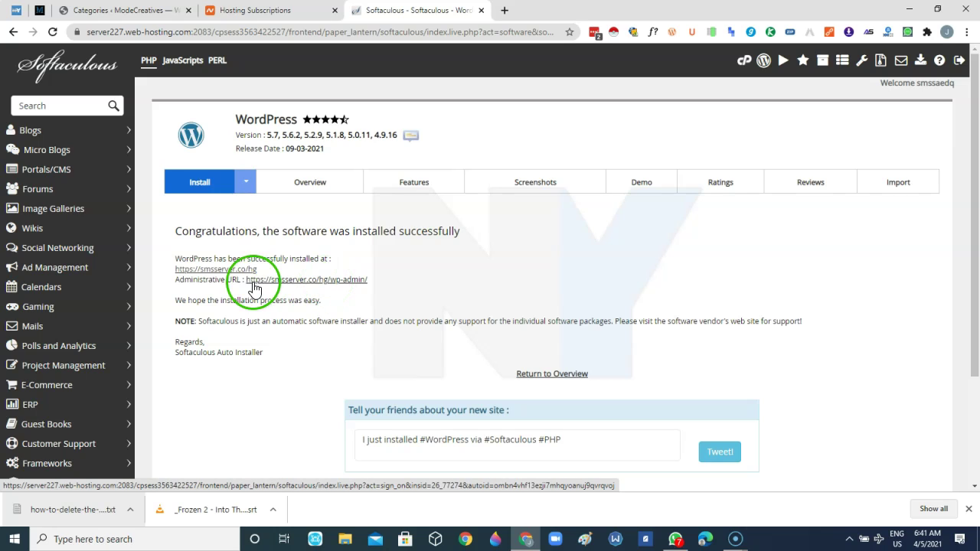
pyautogui.moveTo(173, 281); pyautogui.dragTo(242, 281)
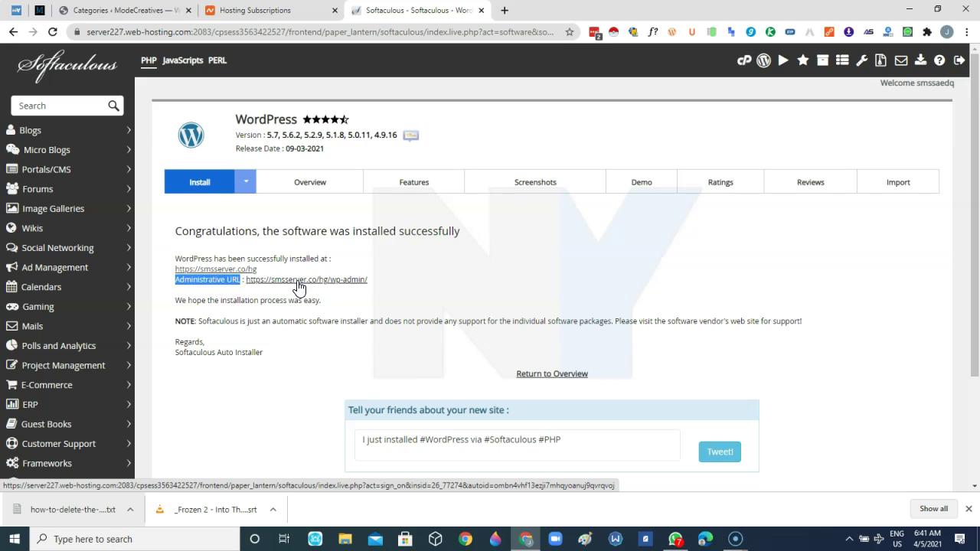
pyautogui.moveTo(297, 285); pyautogui.dragTo(245, 274)
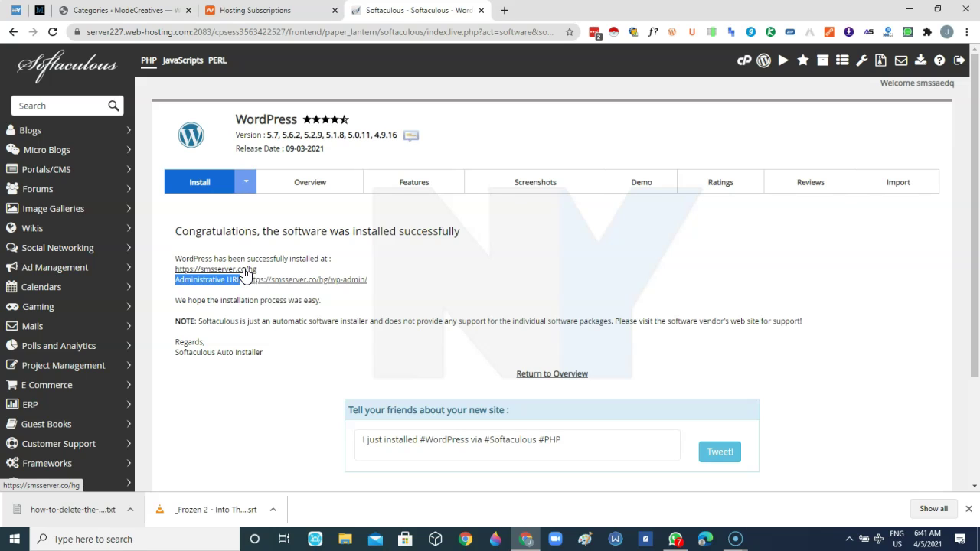
# Open the new site's wp-admin area, then log out of WordPress from the Howdy menu.
pyautogui.click(305, 283)
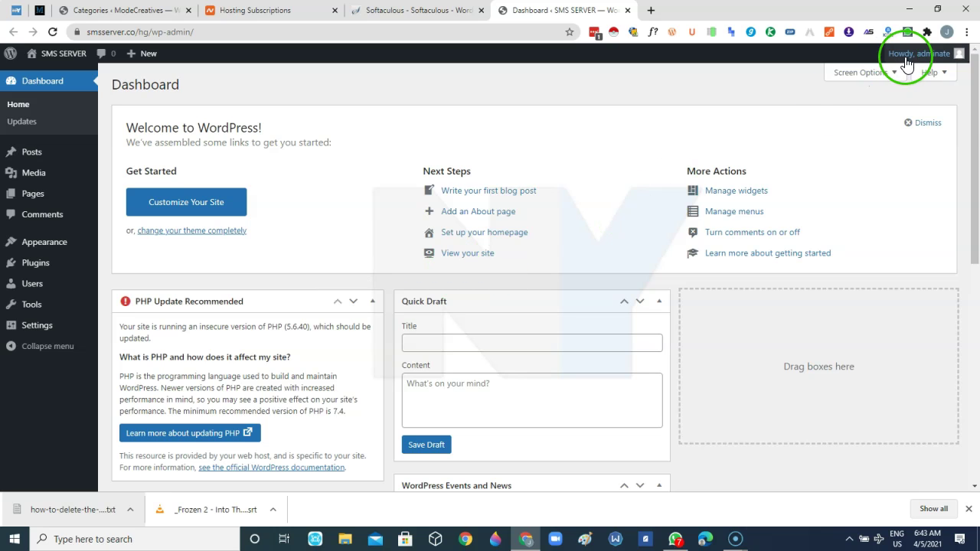
pyautogui.moveTo(905, 61)
pyautogui.click(884, 117)
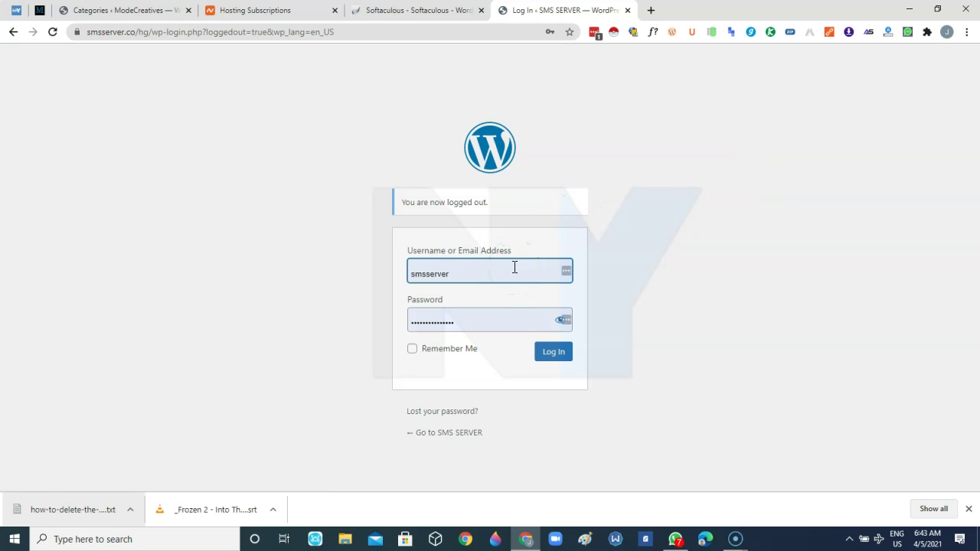
# Log in to WordPress with the admin username and the pasted admin password, checking the password before submitting.
pyautogui.click(488, 273)
pyautogui.hotkey('ctrl', 'a')
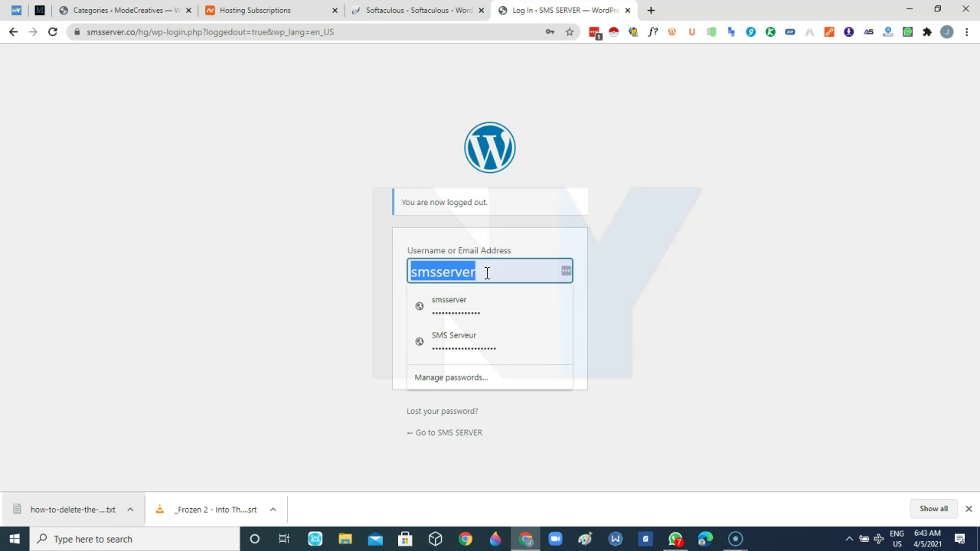
pyautogui.write('adm')
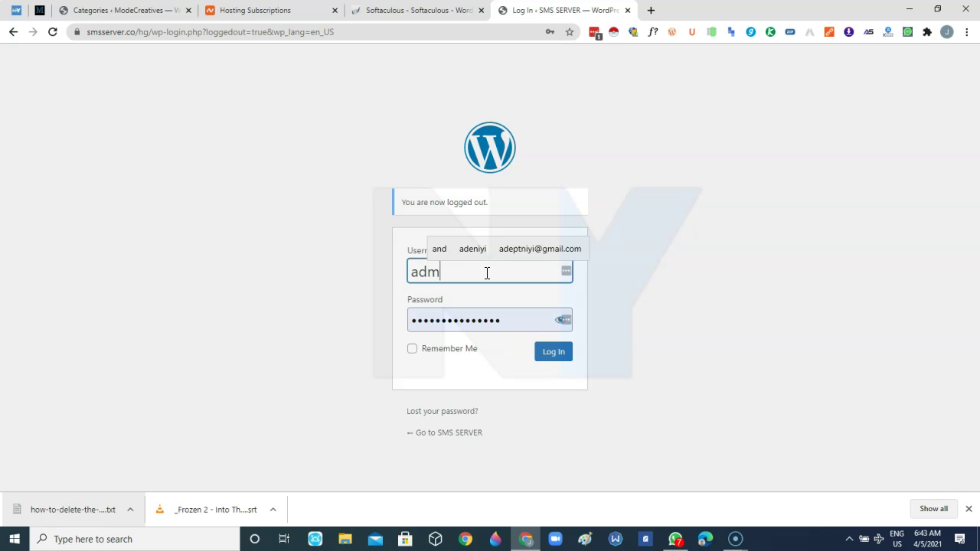
pyautogui.write('inate')
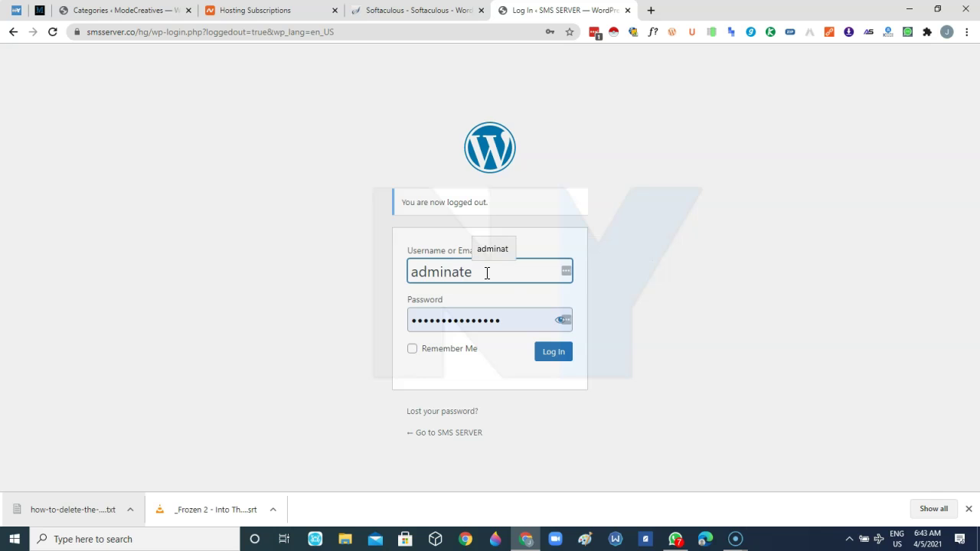
pyautogui.moveTo(506, 320); pyautogui.dragTo(389, 322)
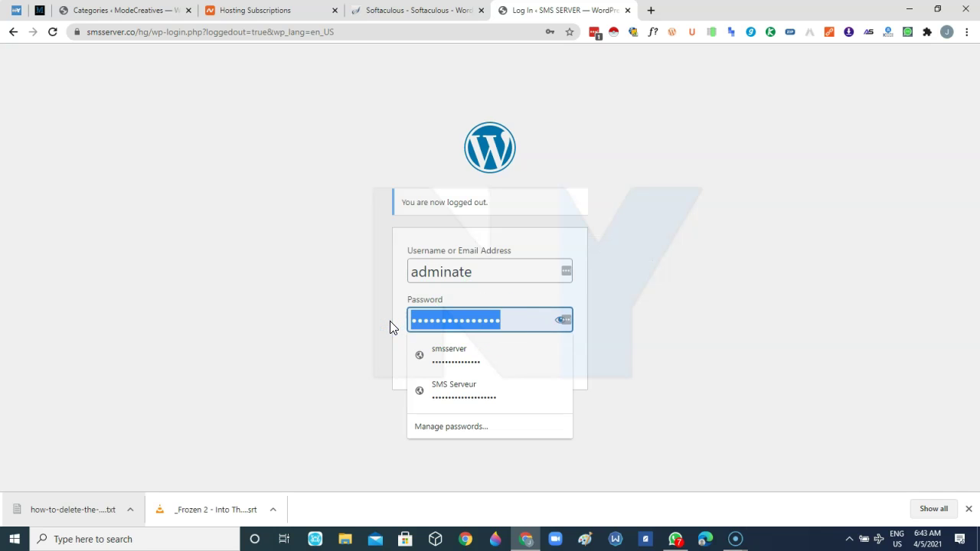
pyautogui.hotkey('ctrl', 'v')
pyautogui.click(548, 321)
pyautogui.click(565, 319)
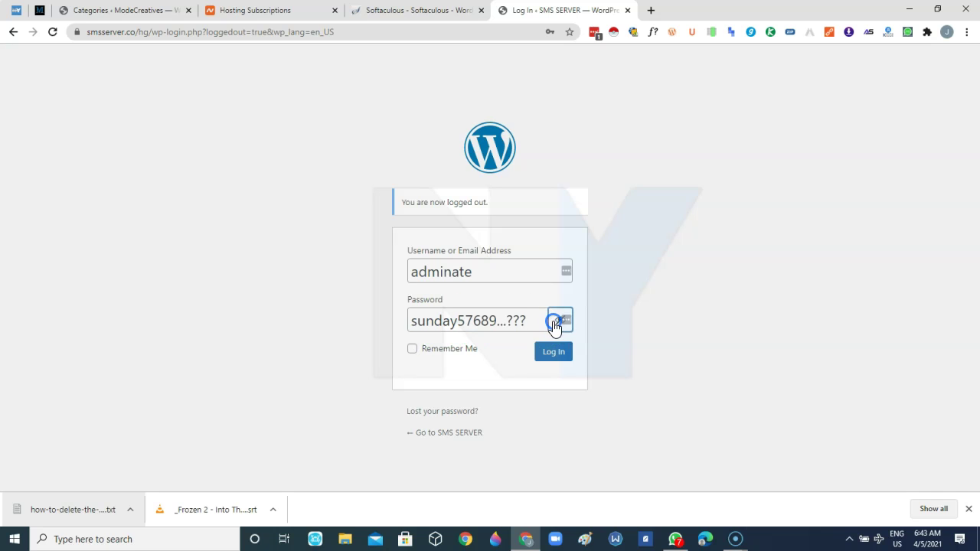
pyautogui.click(565, 319)
pyautogui.click(553, 352)
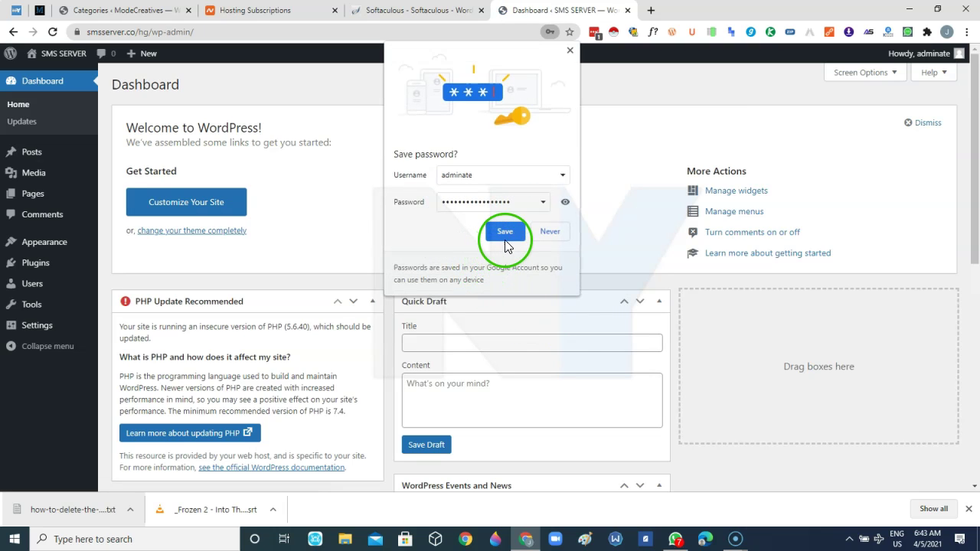
# Store the smsserver.co admin login in Chrome's password manager and in LastPass.
pyautogui.click(514, 230)
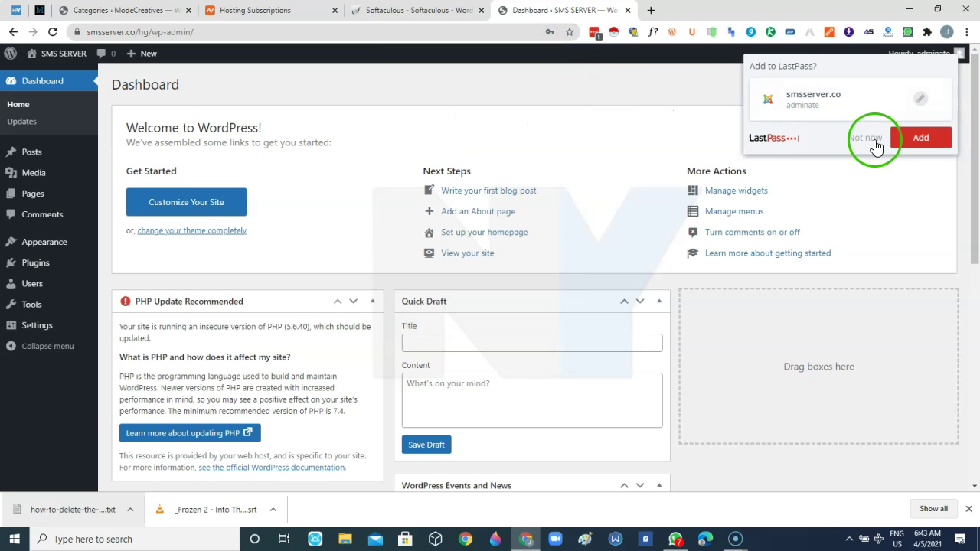
pyautogui.click(934, 145)
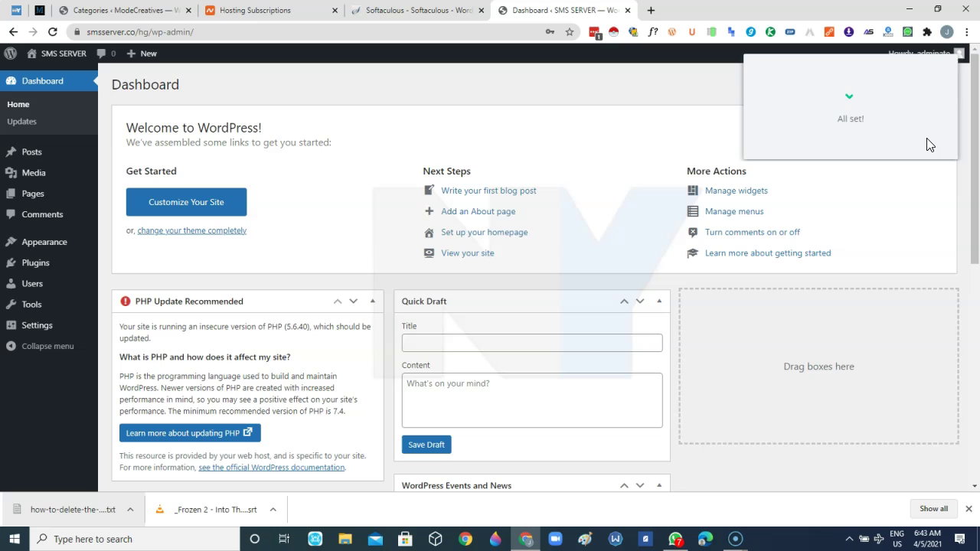
pyautogui.click(894, 137)
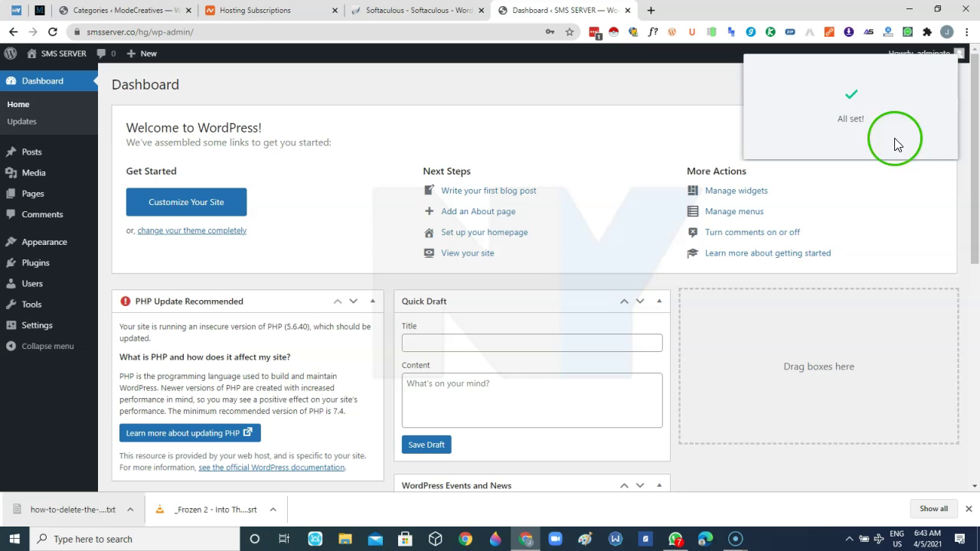
pyautogui.click(703, 101)
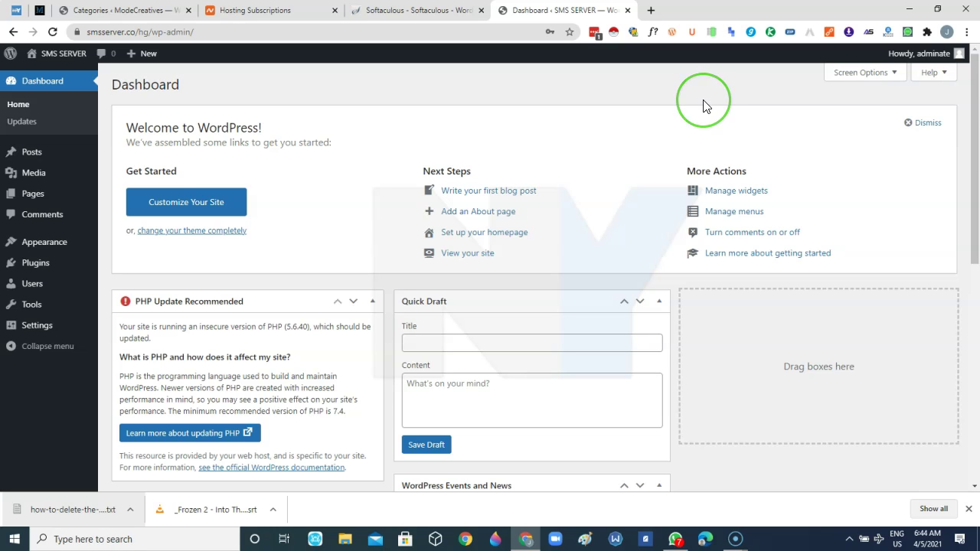